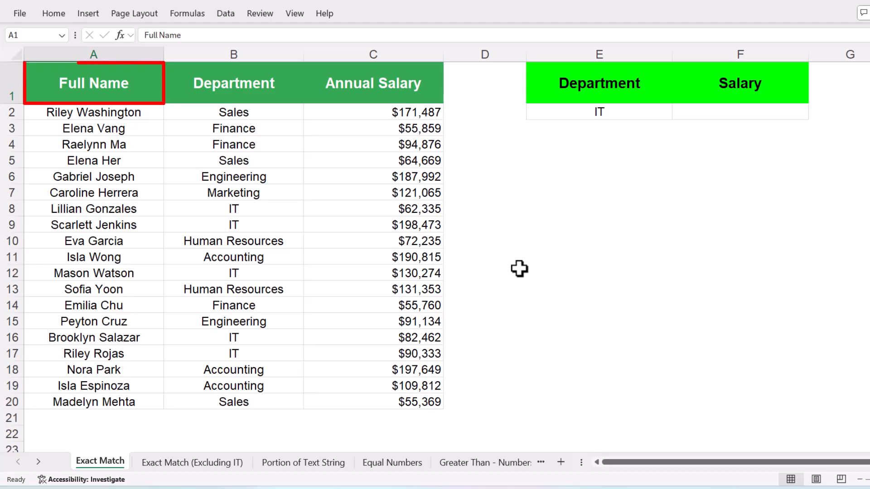
left_click(259, 94)
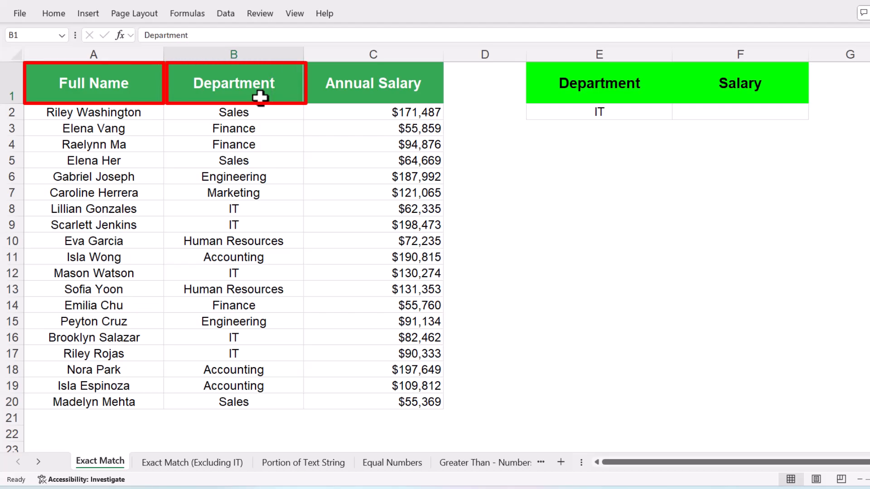
left_click(377, 92)
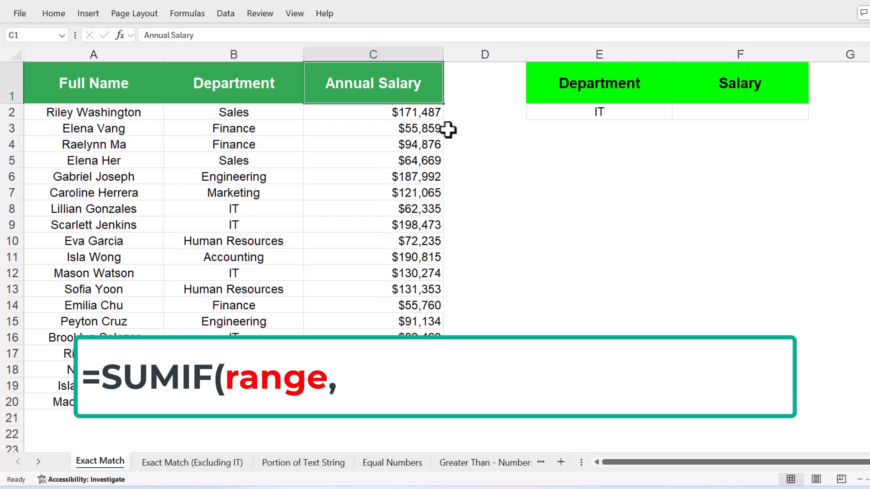
left_click_drag(273, 117, 229, 421)
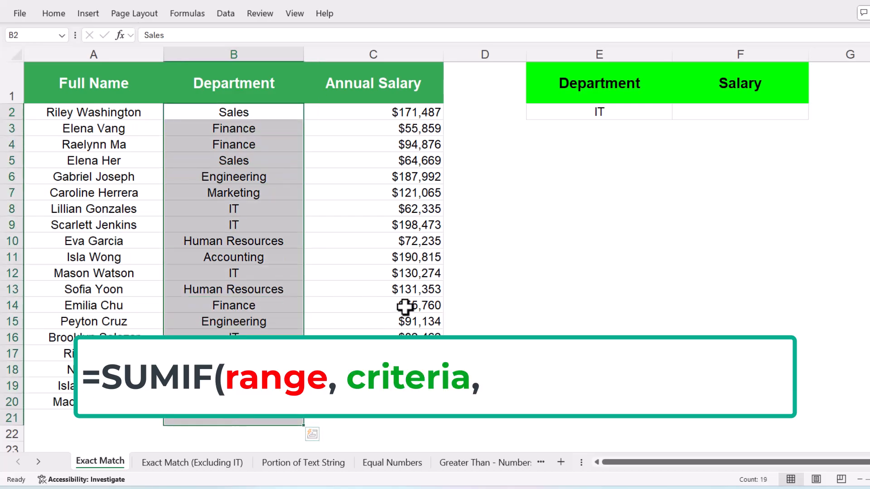
left_click(254, 213)
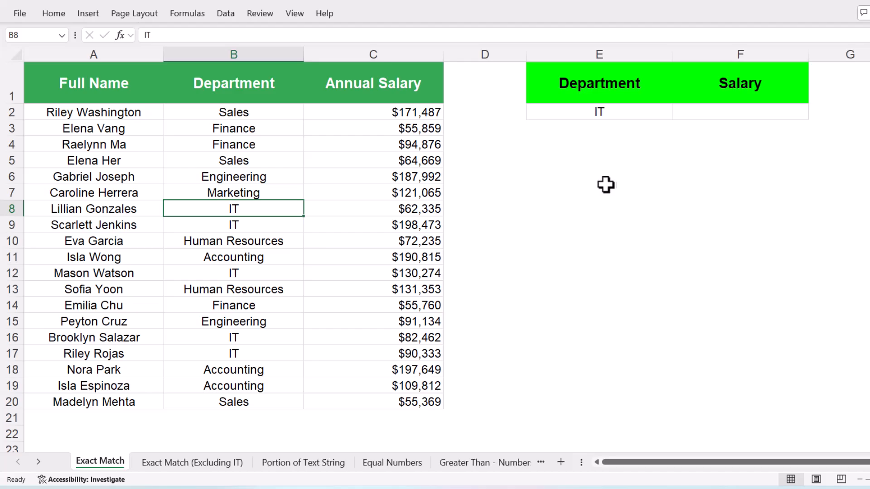
- Total the IT department's salaries in cell F2 with the formula =SUMIF(B2:B20,"IT",C2:C20)
left_click(715, 114)
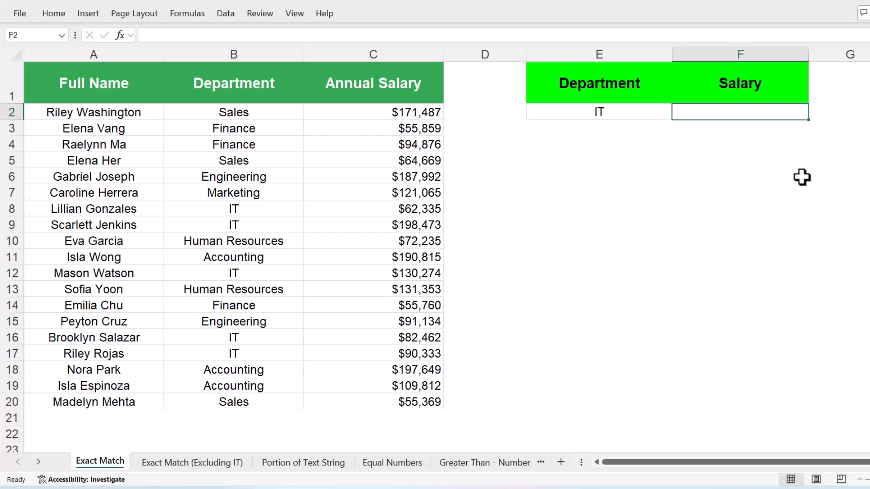
type("=")
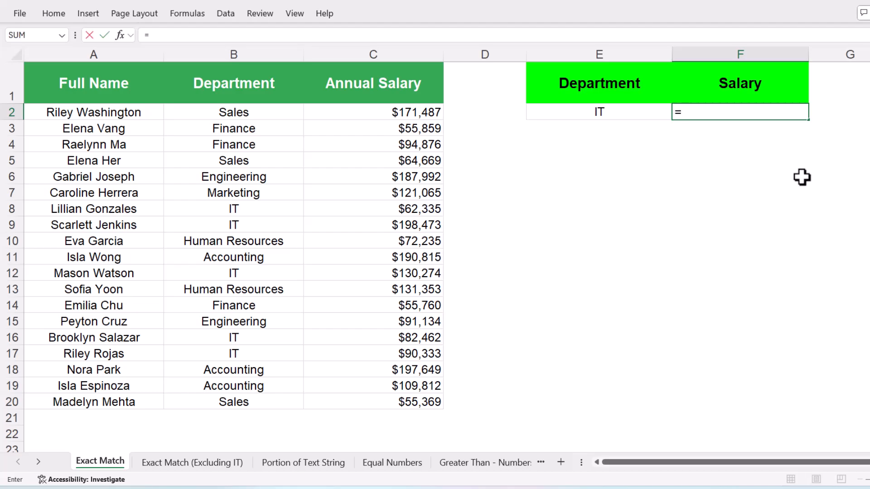
type("SUM")
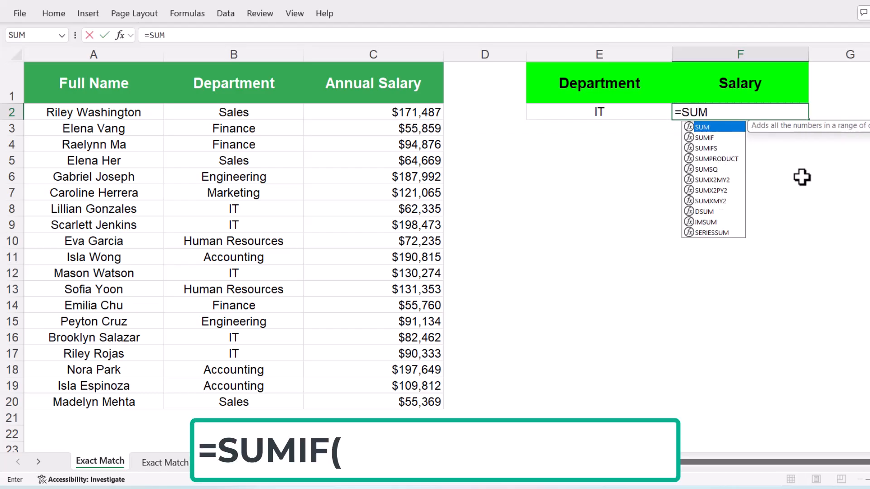
type("IF(")
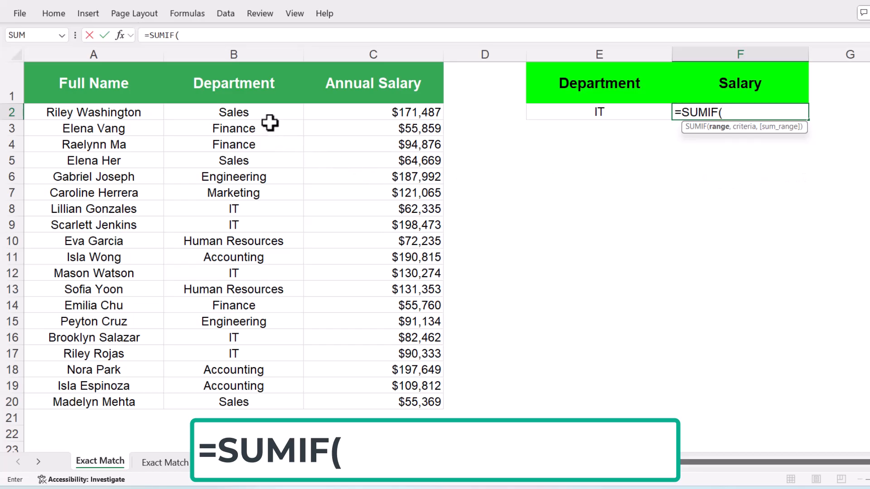
left_click_drag(266, 114, 248, 399)
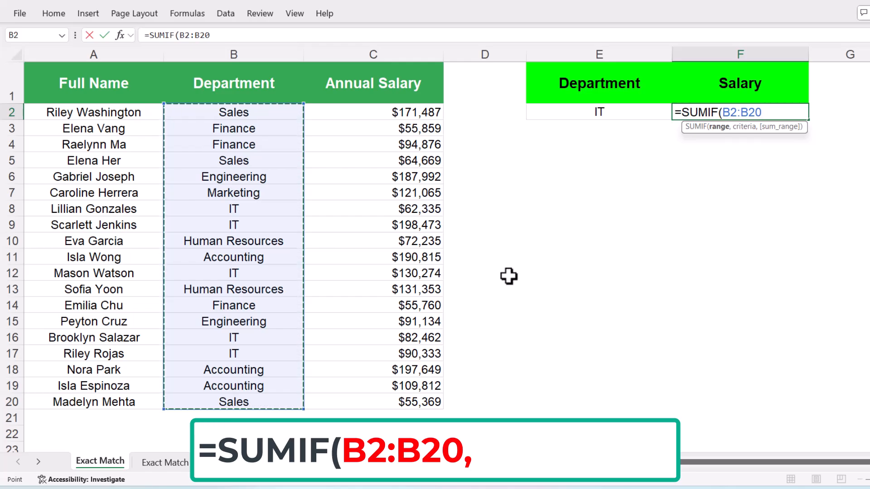
type(",")
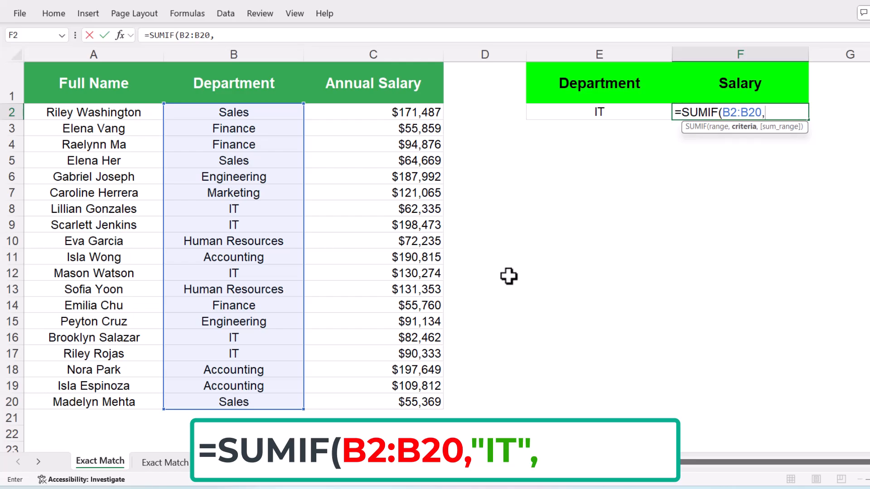
type("\"IT\"")
type(",")
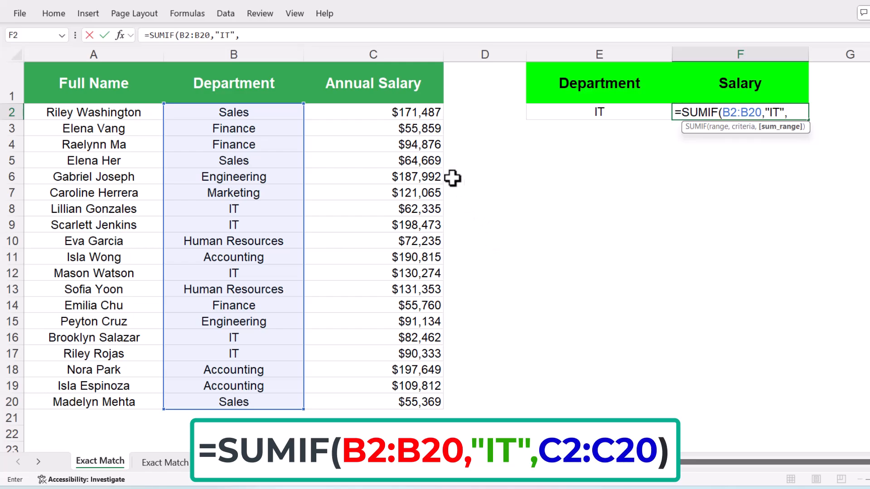
left_click_drag(420, 113, 414, 402)
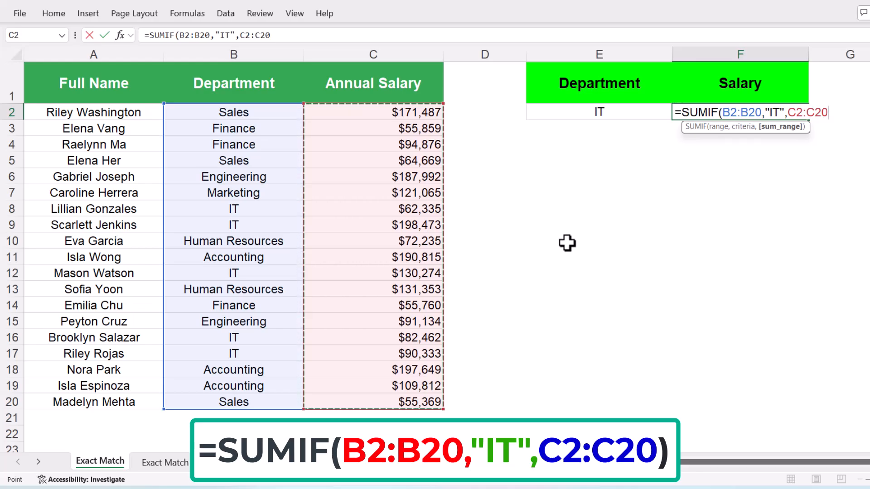
type(")")
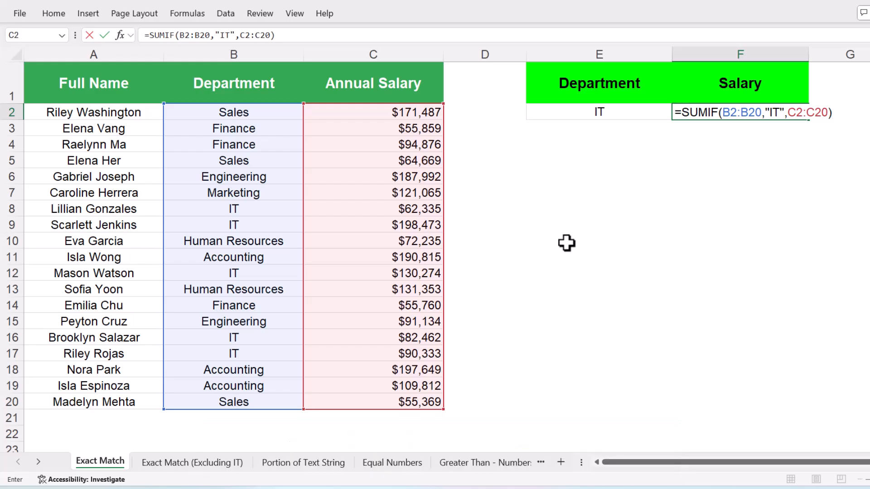
key("ctrl+Return")
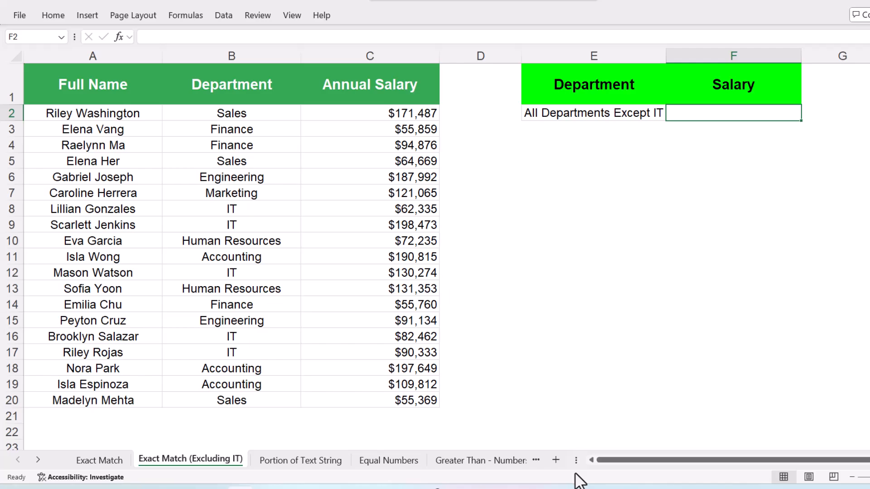
- On the Exact Match (Excluding IT) sheet, total the non-IT salaries in F2 with =SUMIF(B2:B20,"<>IT",C2:C20)
type("=")
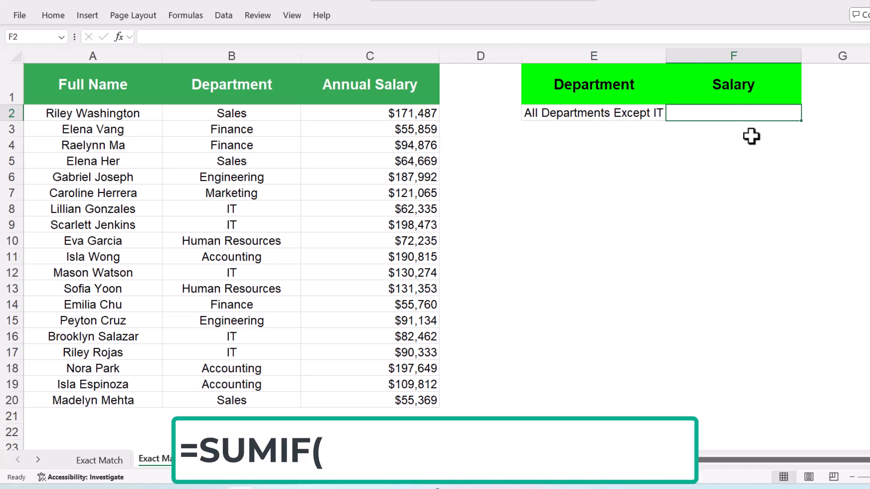
type("=")
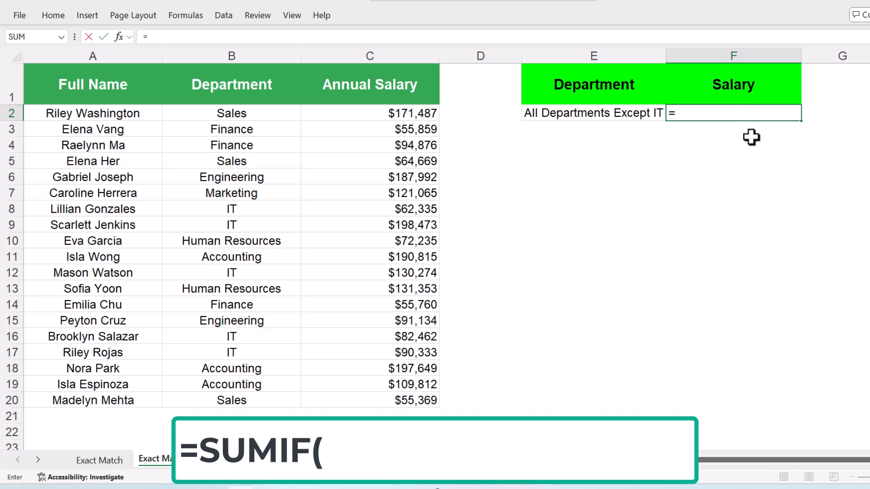
type("SUMIF")
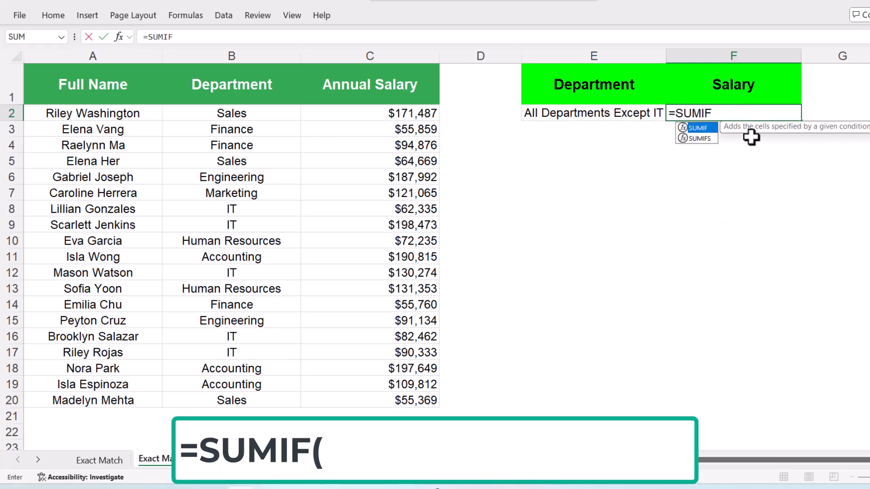
type("(")
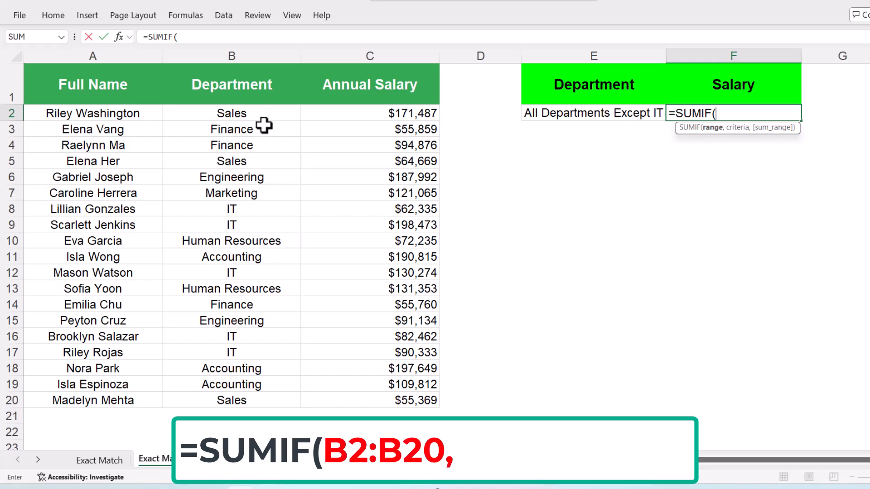
left_click_drag(264, 115, 254, 402)
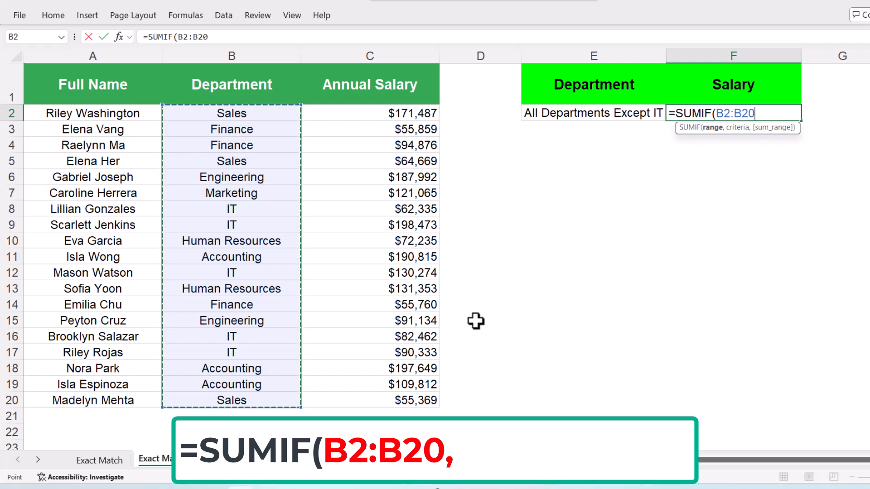
type(",")
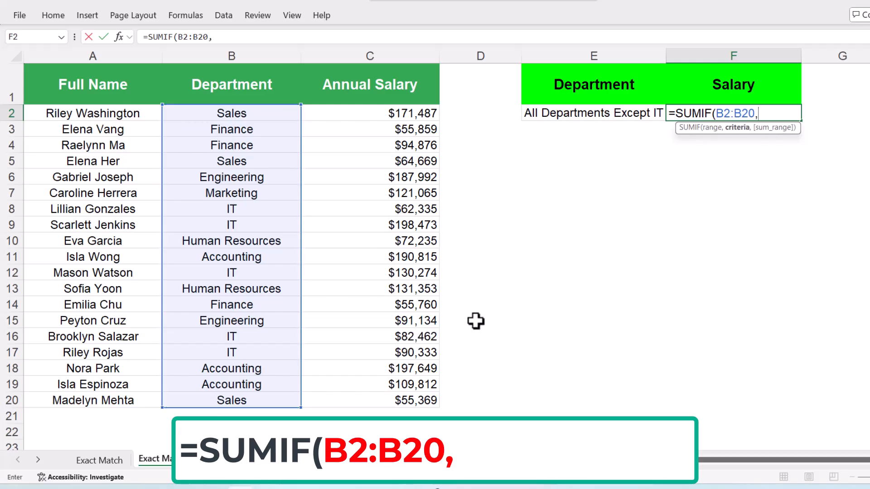
type("\"<>")
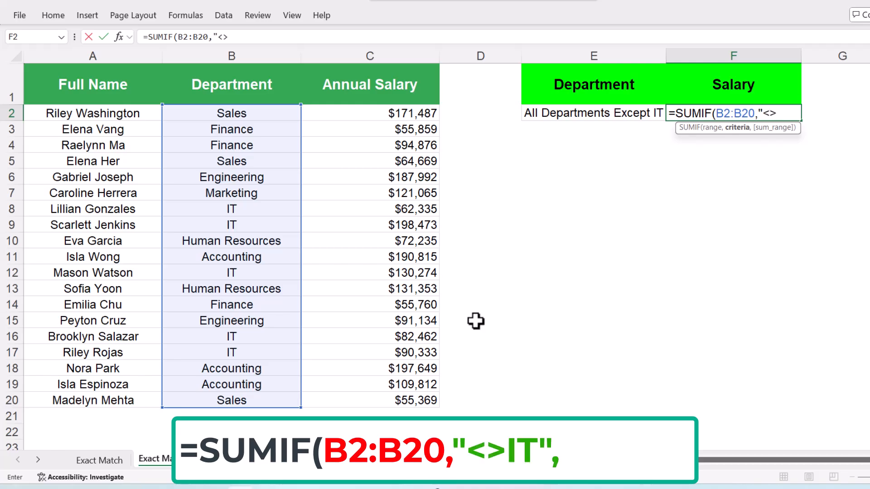
type("IT\"")
type(",")
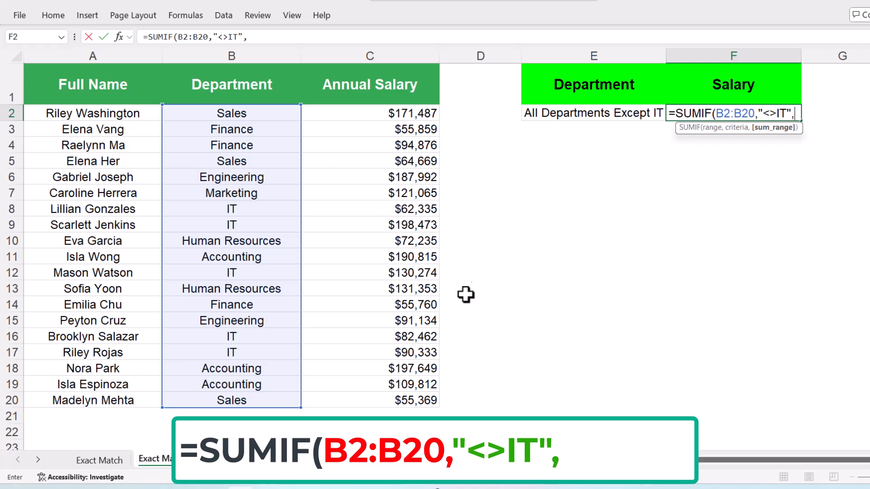
left_click_drag(410, 113, 388, 400)
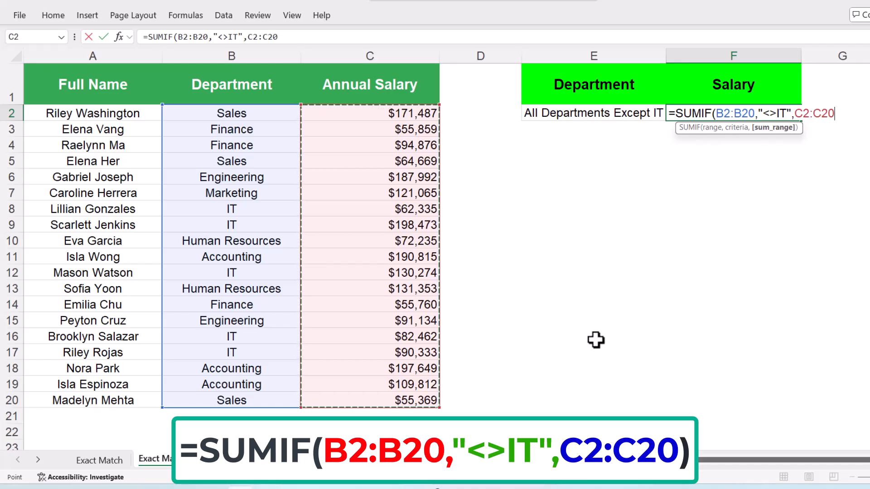
type(")")
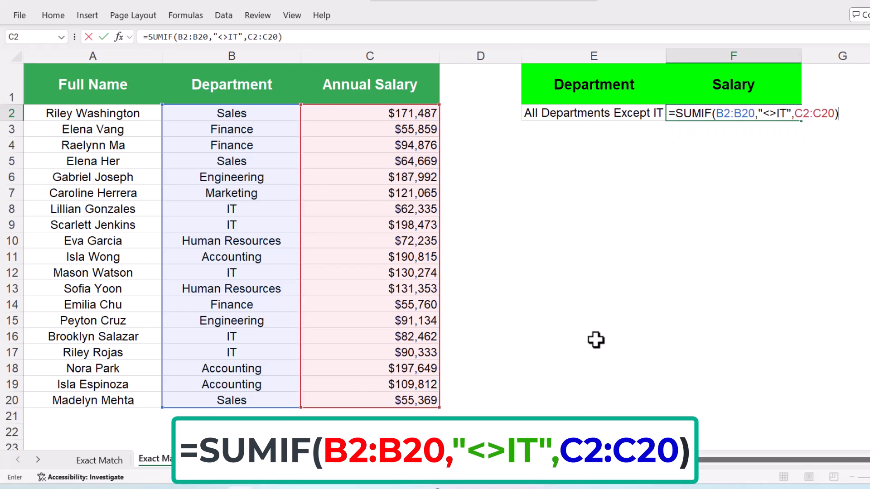
key("Return")
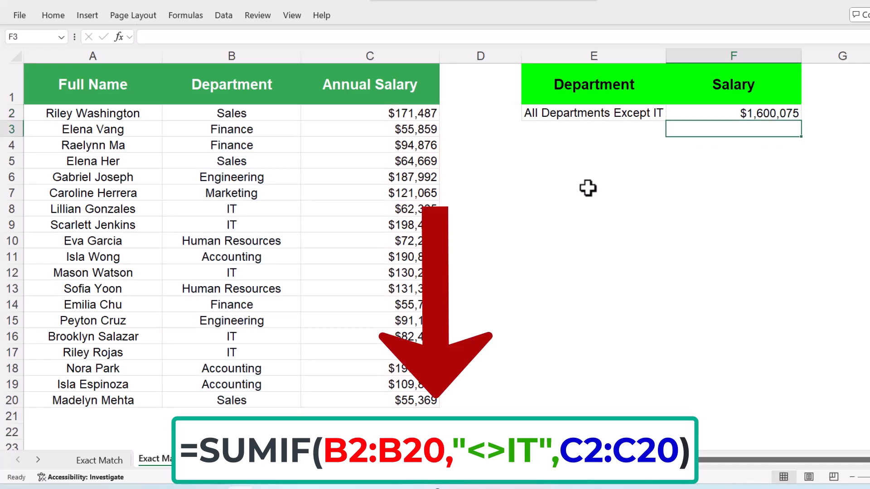
left_click(729, 117)
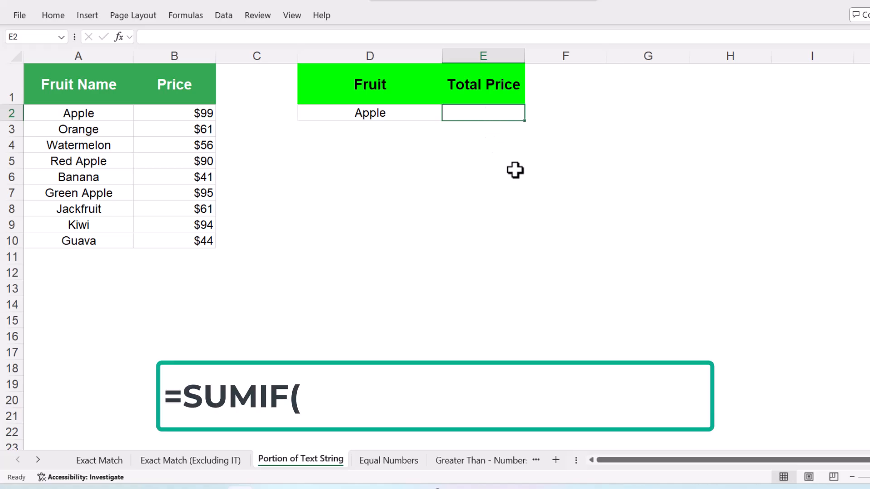
- On the Portion of Text String sheet, total the prices of fruits ending in Apple in E2 with =SUMIF(A2:A10,"*Apple",B2:B10)
type("=SU")
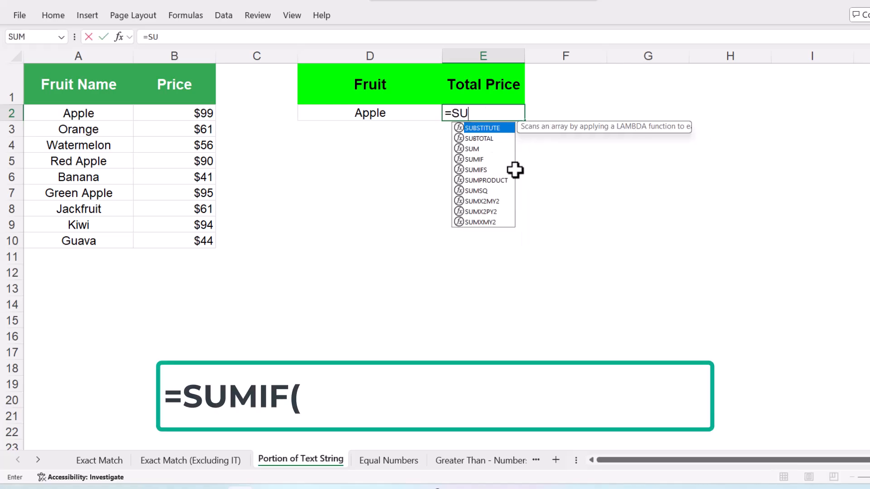
type("MIF(")
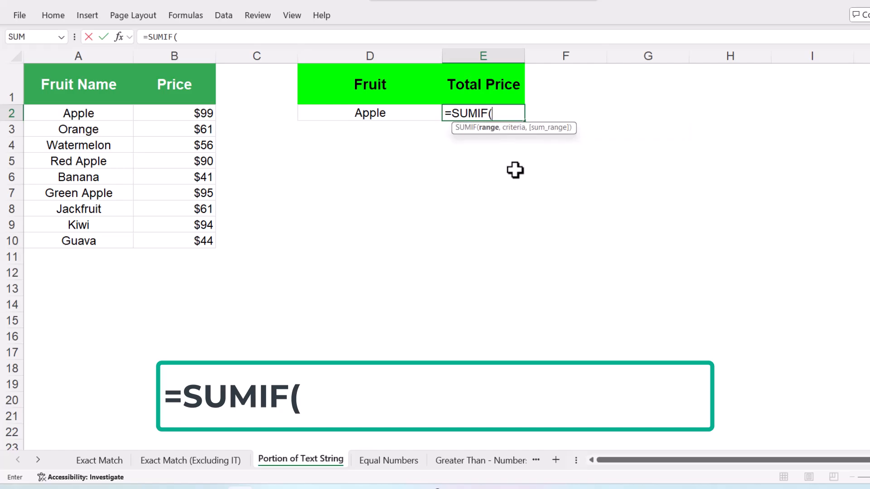
left_click_drag(100, 115, 94, 241)
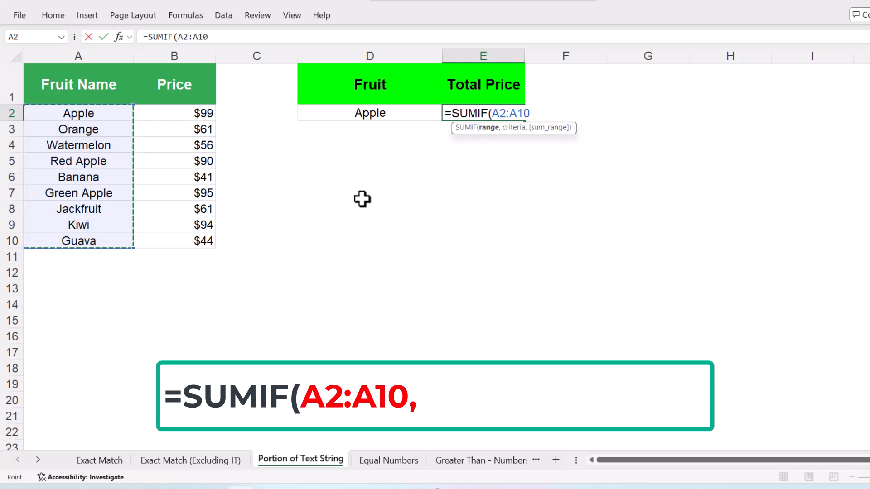
type(",")
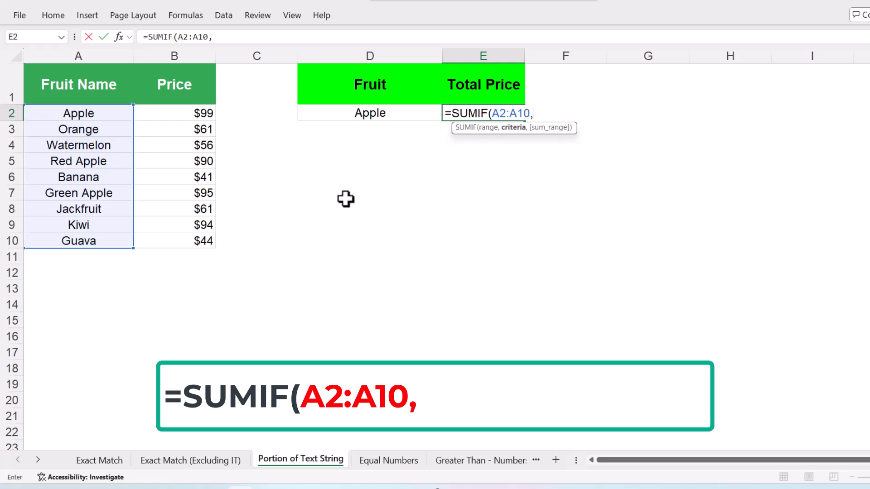
type("\"*a")
key("BackSpace")
type("Apple\"")
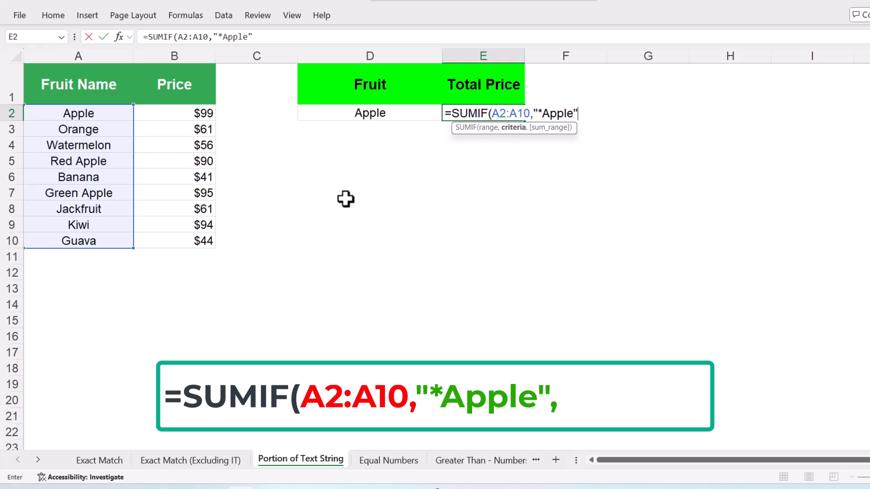
type(",")
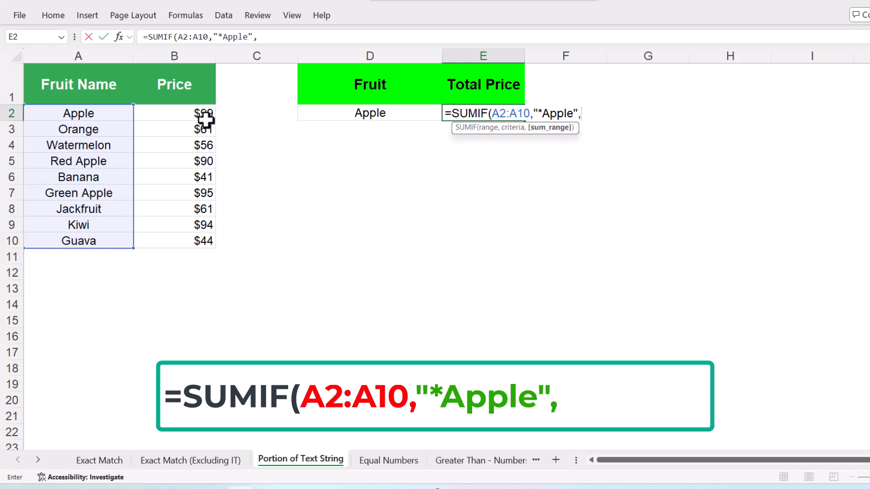
left_click_drag(202, 114, 196, 245)
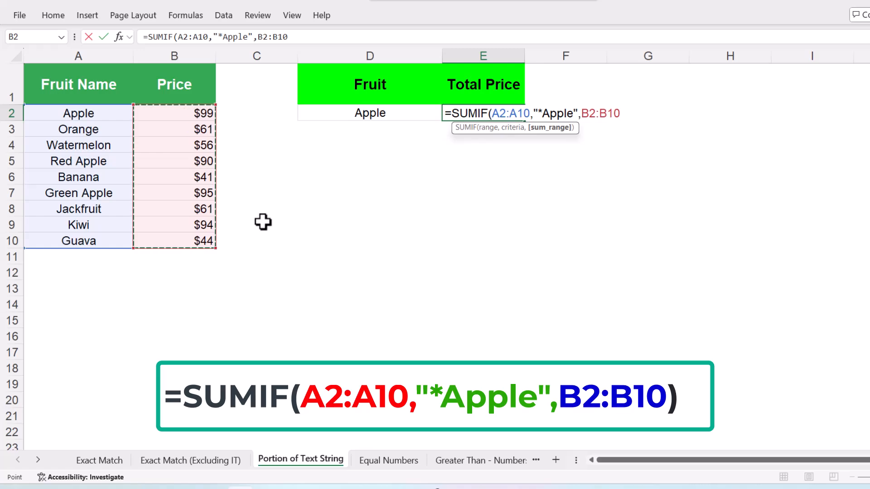
type(")")
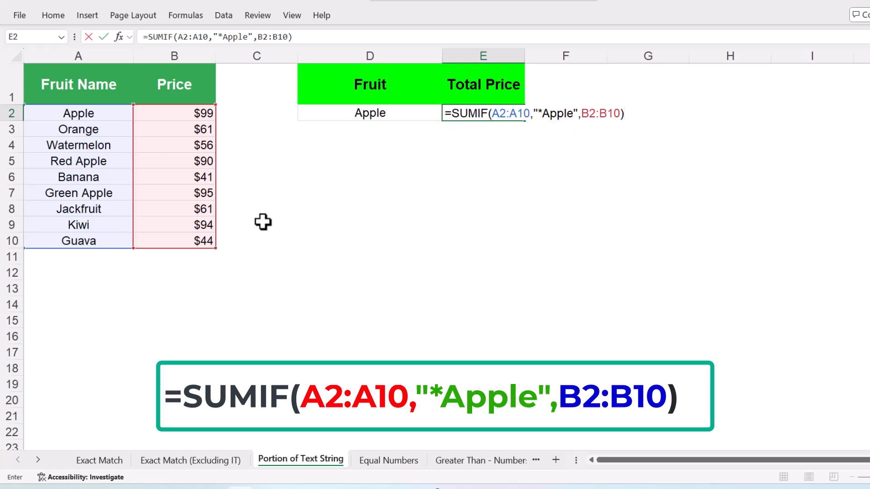
key("ctrl+Return")
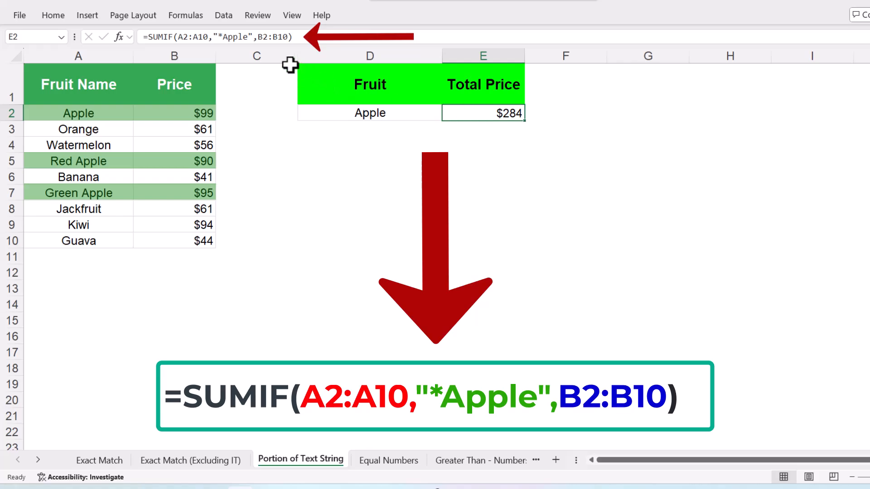
- Rewrite the E2 formula to take its fruit criterion from D2, as =SUMIF(A2:A10,"*"&D2,B2:B10)
double_click(481, 113)
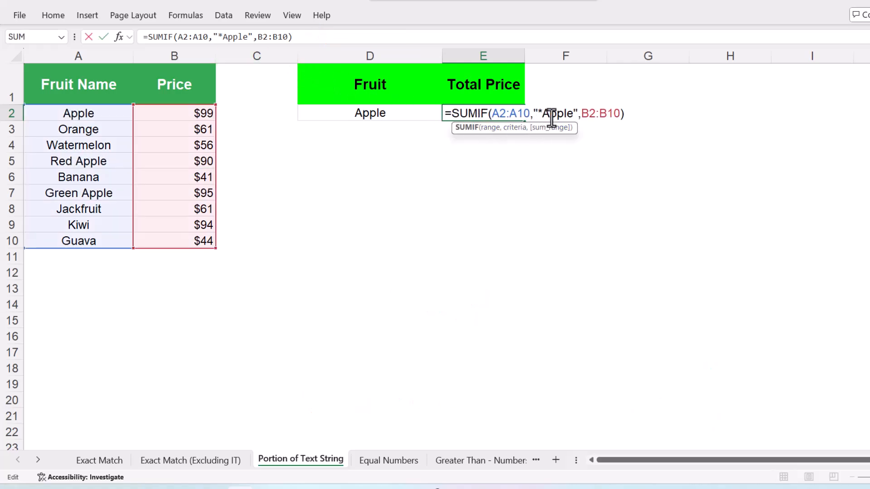
double_click(564, 113)
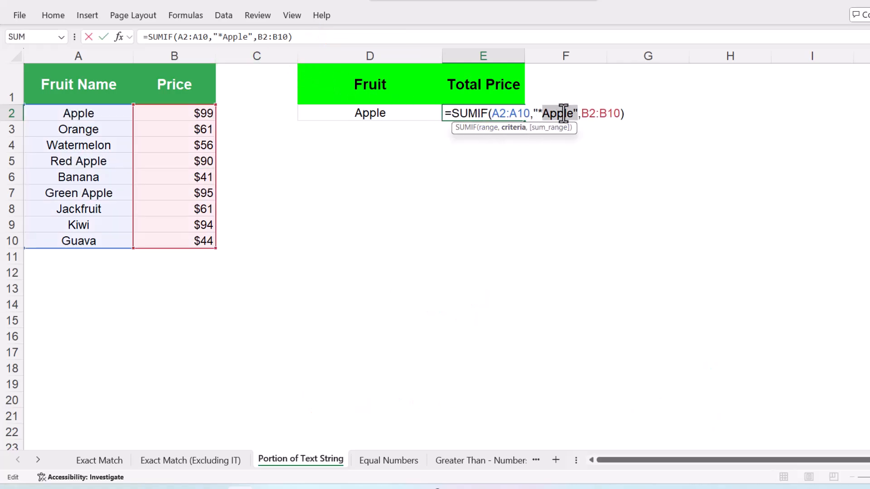
key("BackSpace")
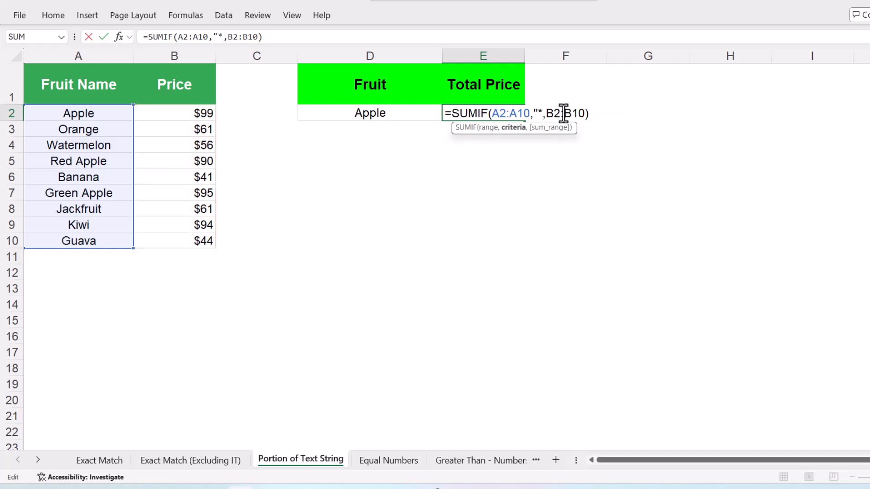
type("\"&D2")
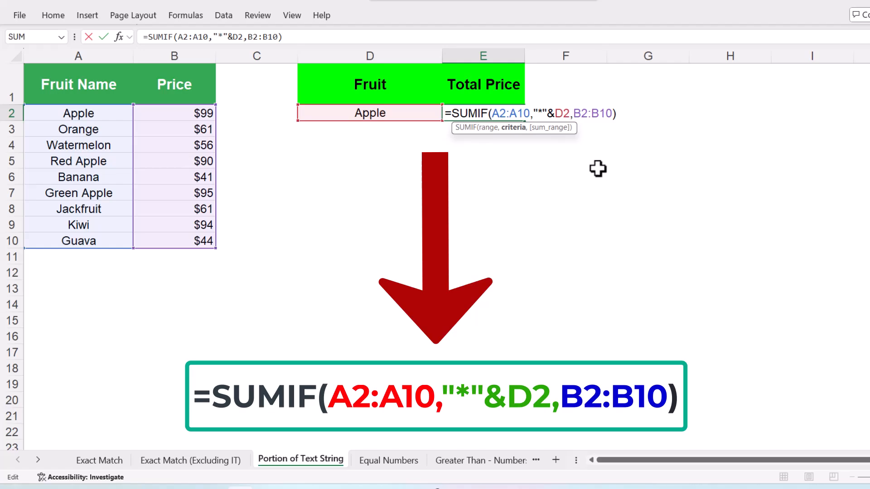
- Replace the fruit name in criterion cell D2 with Orange
left_click(414, 118)
type("Orange")
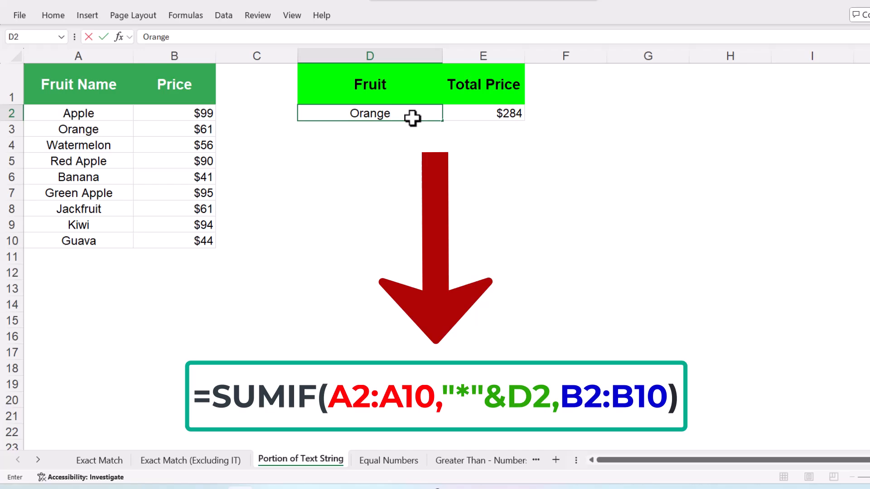
key("Return")
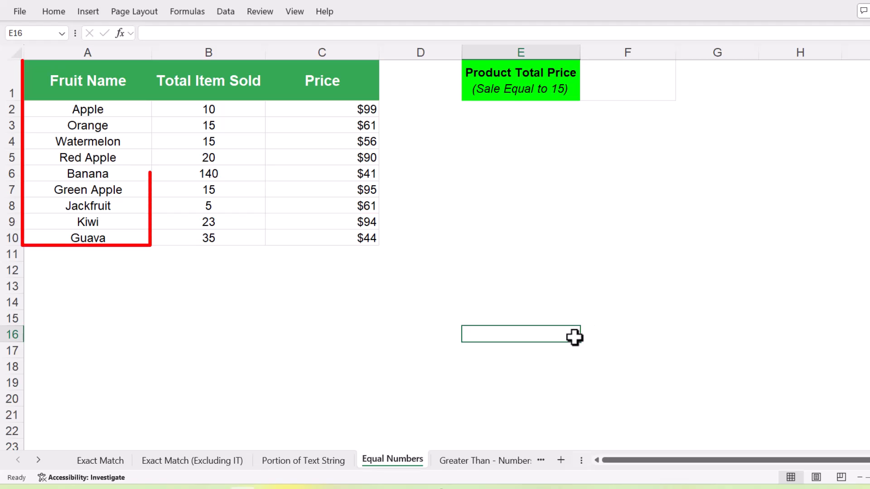
left_click(255, 107)
left_click(256, 92)
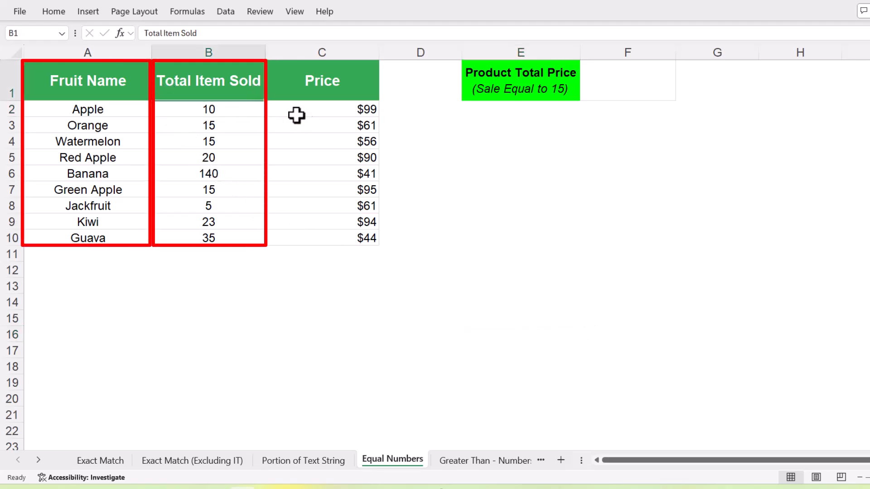
left_click(368, 89)
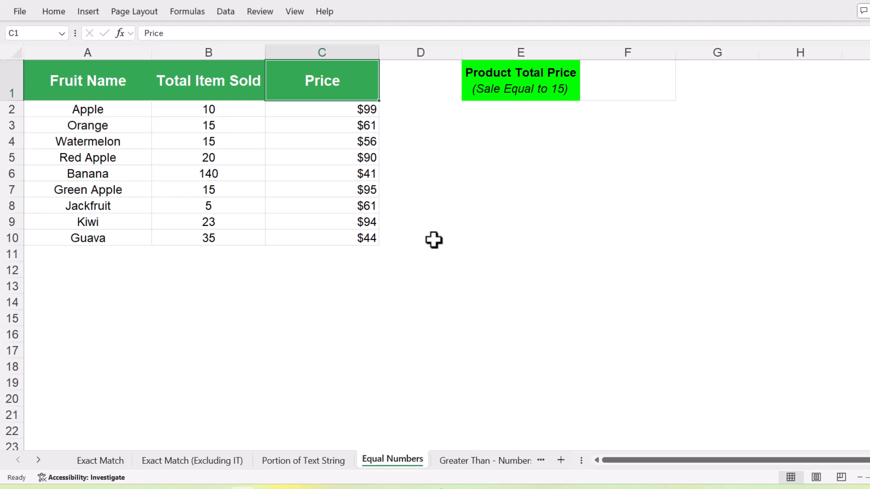
- On the Equal Numbers sheet, total the prices of products with 15 items sold in F1 with =SUMIF(B2:B10,"=15",C2:C10)
left_click(625, 95)
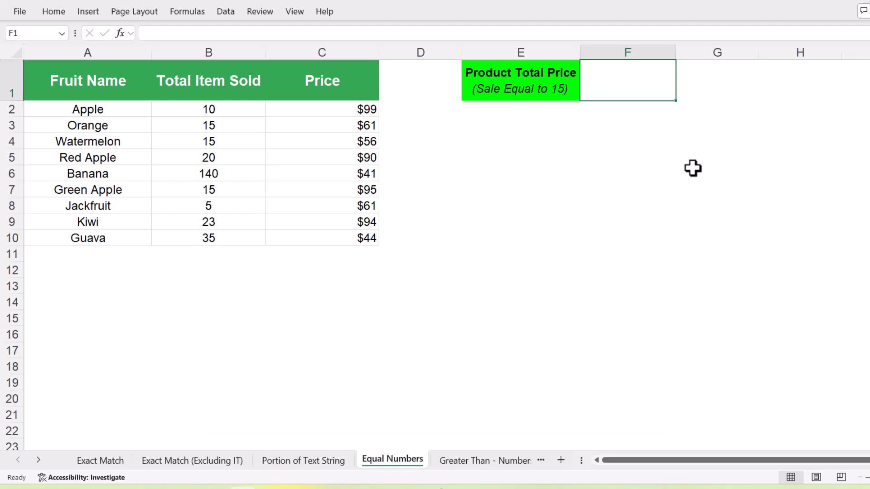
type("=")
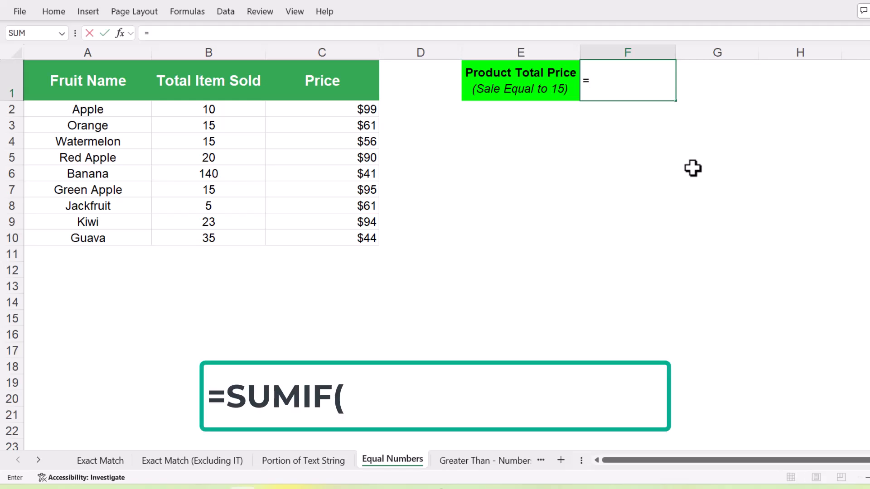
type("SUM")
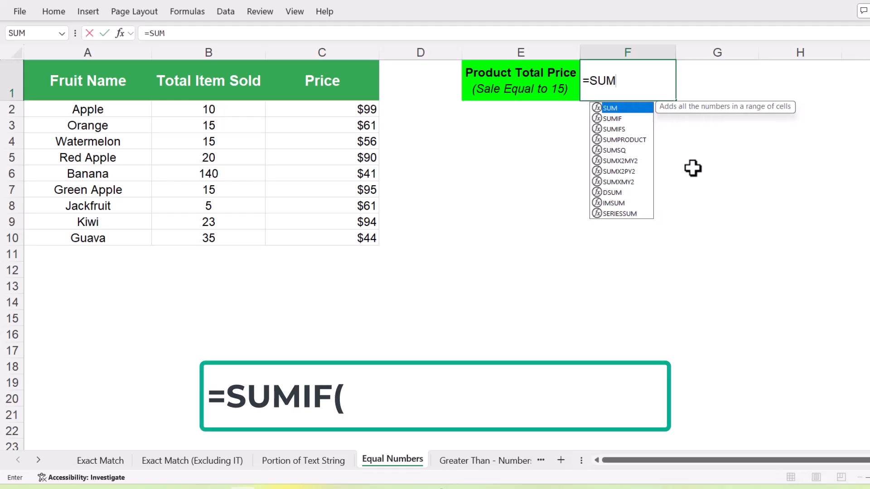
type("IF(")
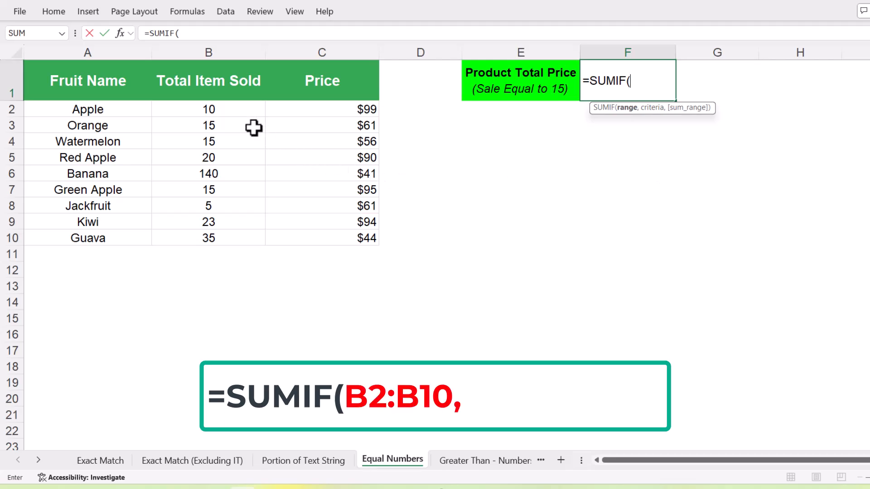
left_click_drag(231, 110, 203, 238)
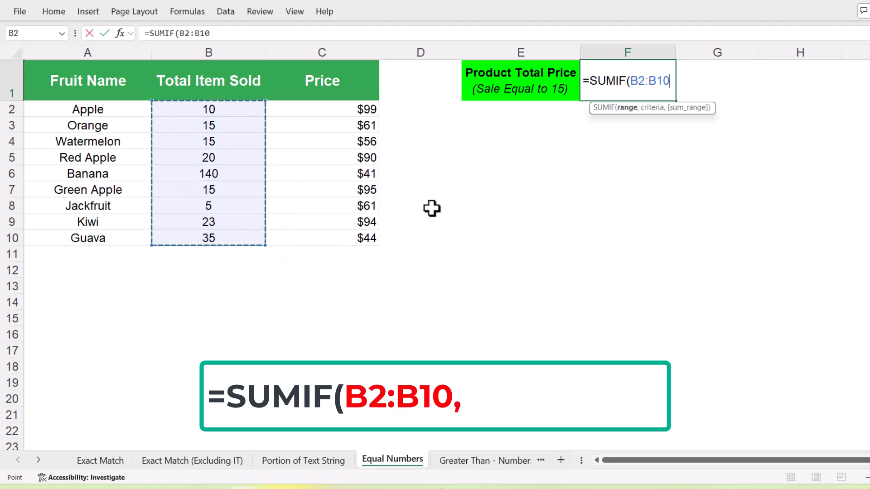
type(",")
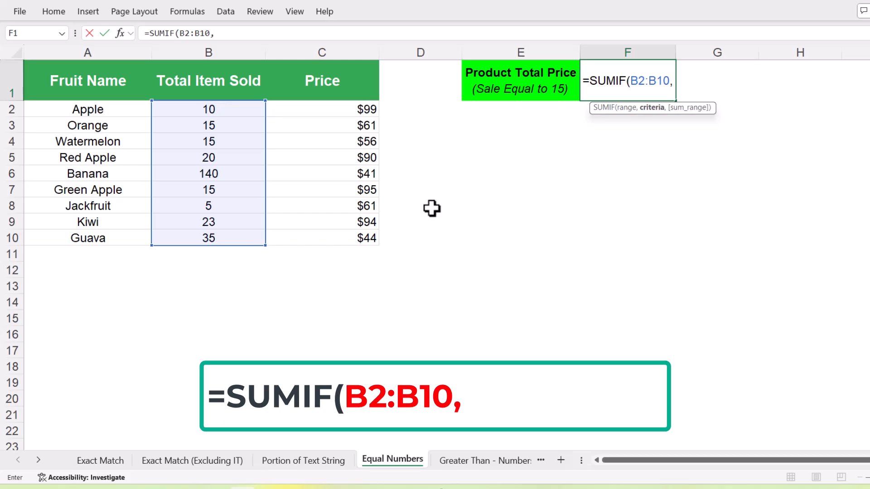
type("\"=15")
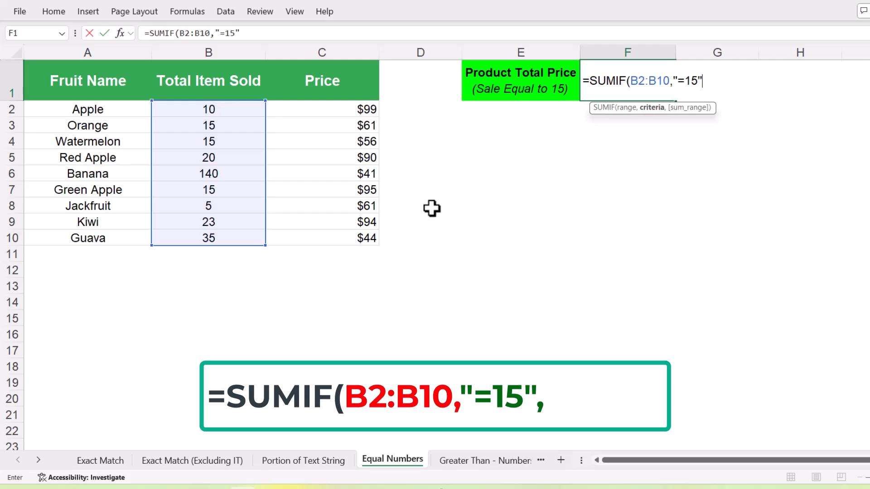
type(",")
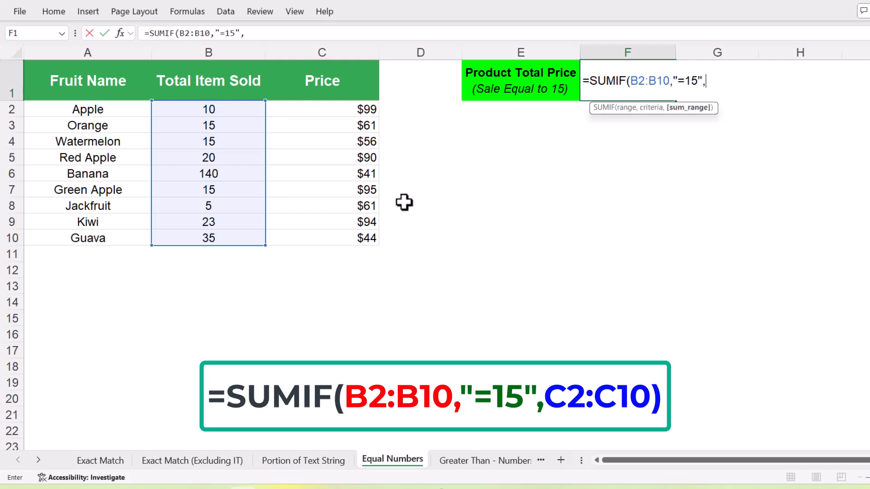
left_click_drag(340, 110, 334, 239)
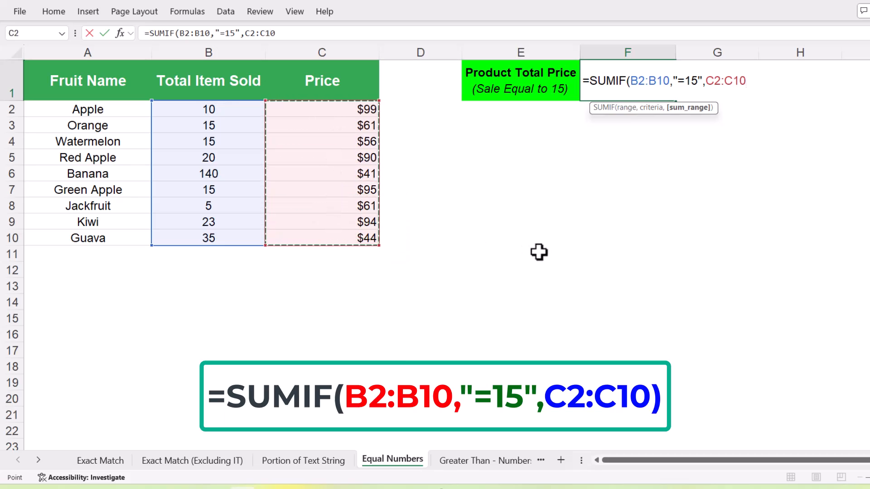
type(")")
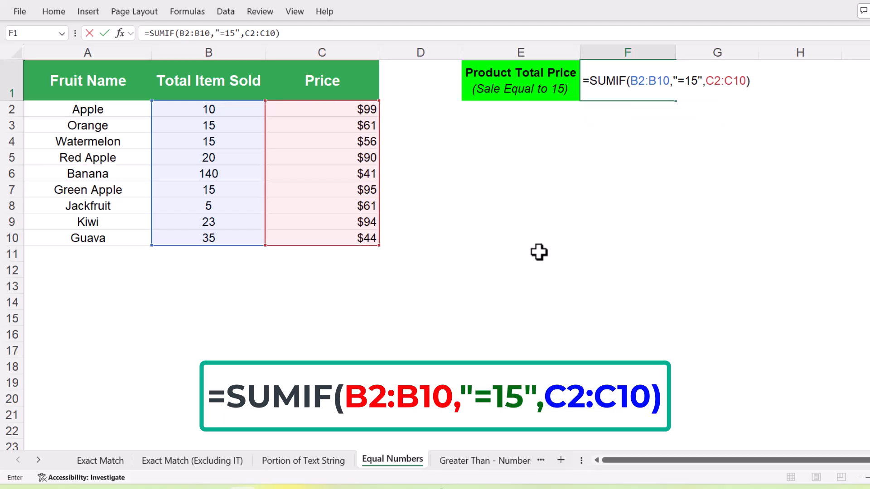
key("ctrl+Return")
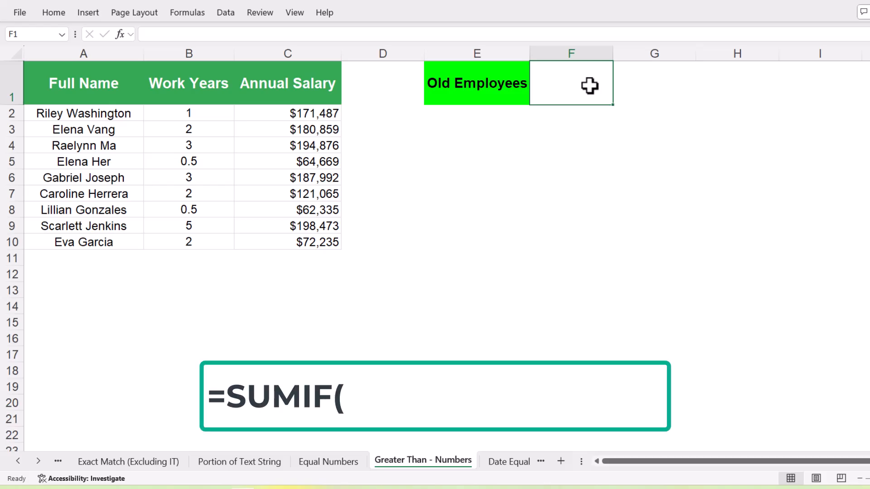
- On the Greater Than - Numbers sheet, total salaries for more than 2 work years in F1 with =SUMIF(B2:B10,">2",C2:C10)
type("=SU")
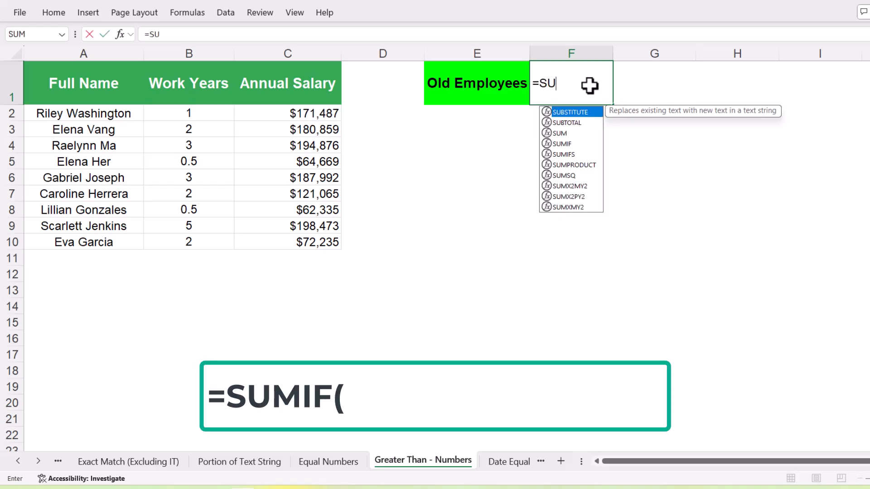
type("MIF(")
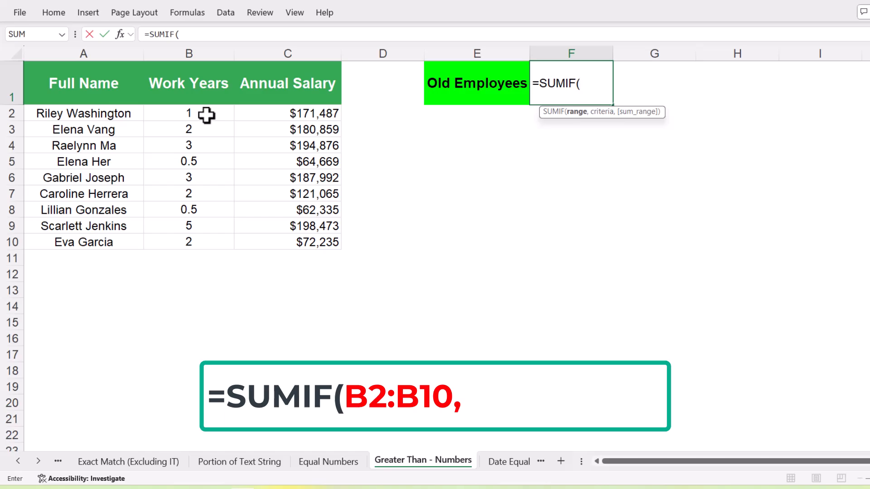
left_click_drag(204, 115, 194, 239)
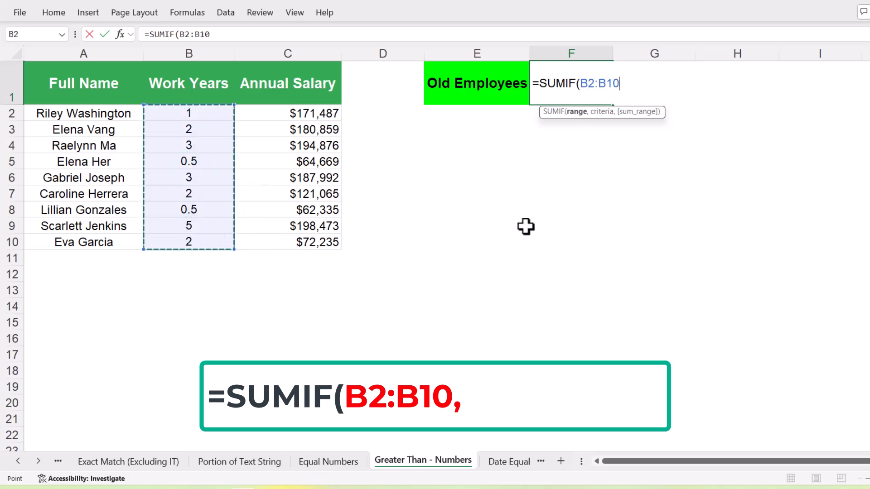
type(",")
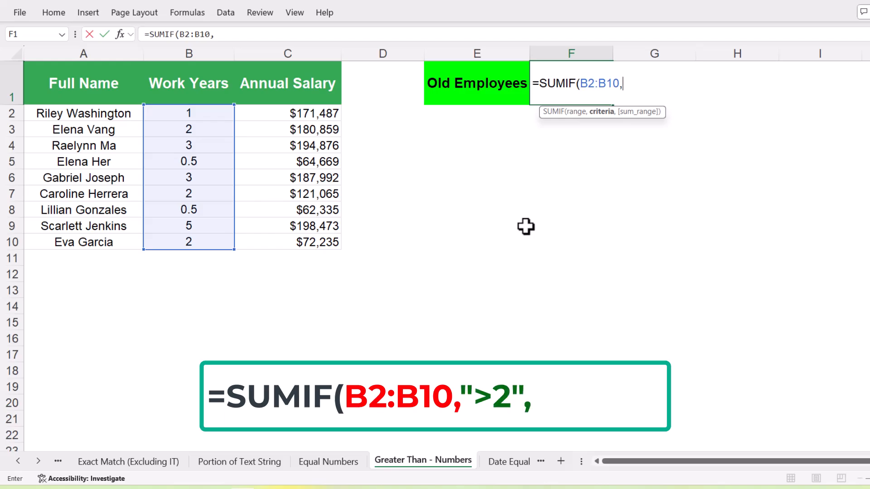
type("\">2")
type(",")
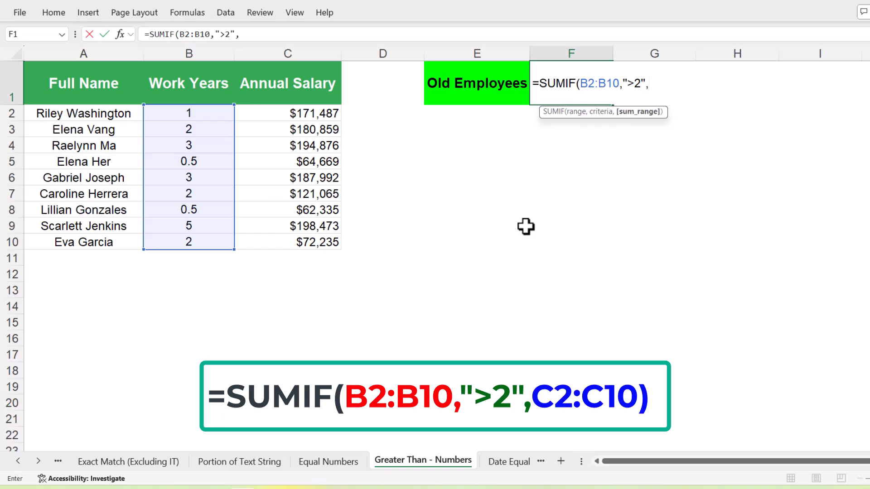
left_click_drag(323, 112, 317, 241)
left_click_drag(317, 245, 317, 244)
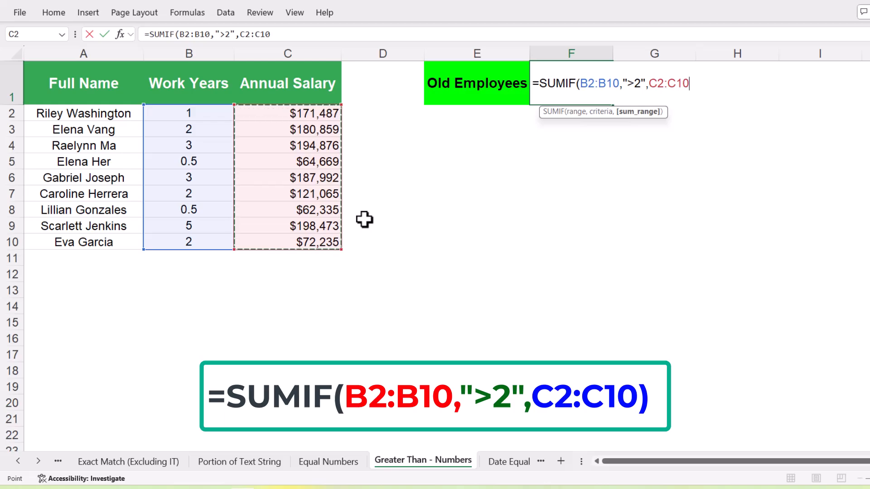
type(")")
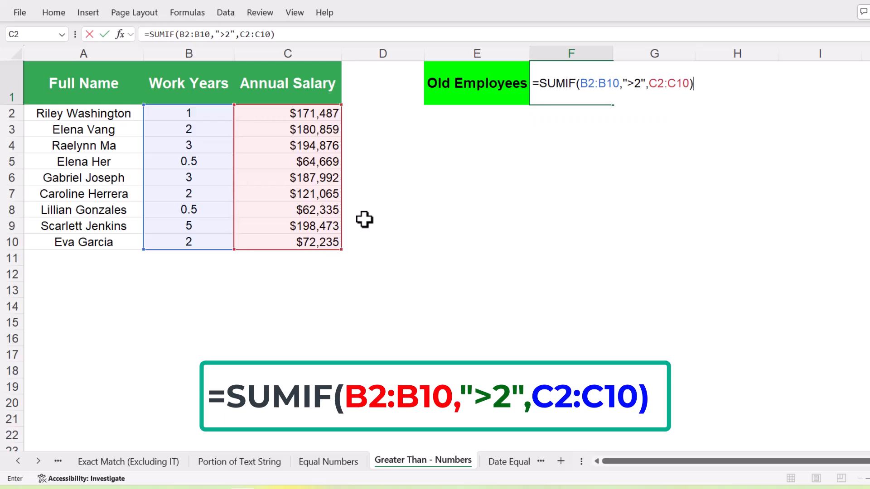
key("ctrl+Return")
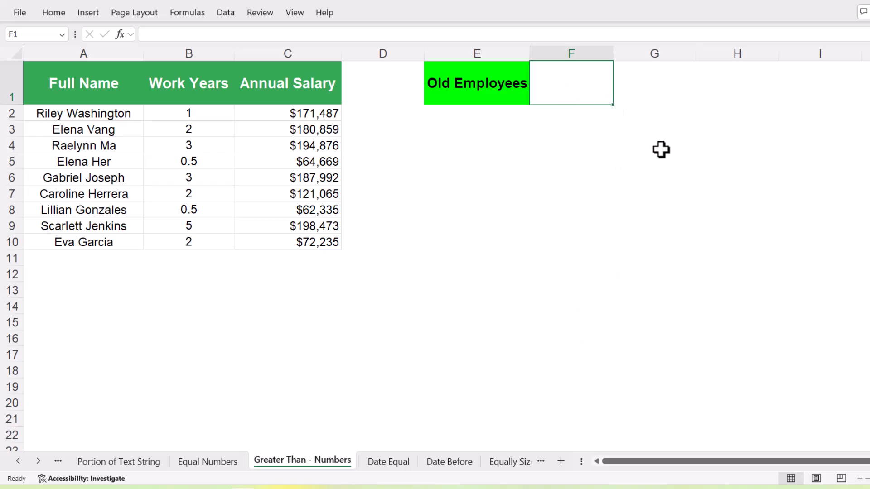
- Total the salaries of employees with at least 1 work year in F1 with =SUMIF(B2:B10,">=1",C2:C10)
type("=")
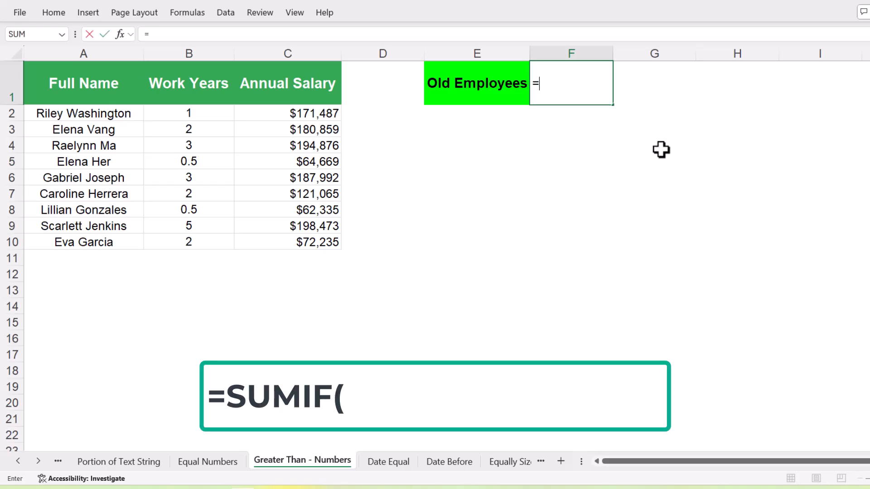
type("SUMIF")
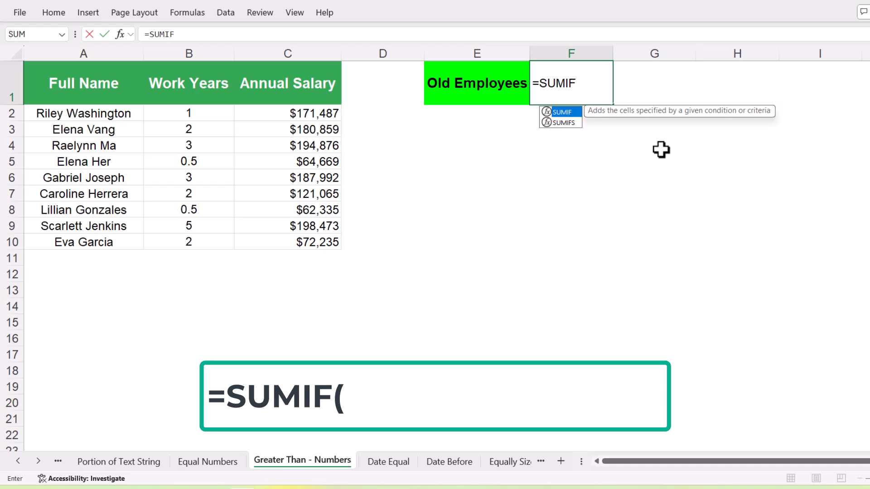
type("(")
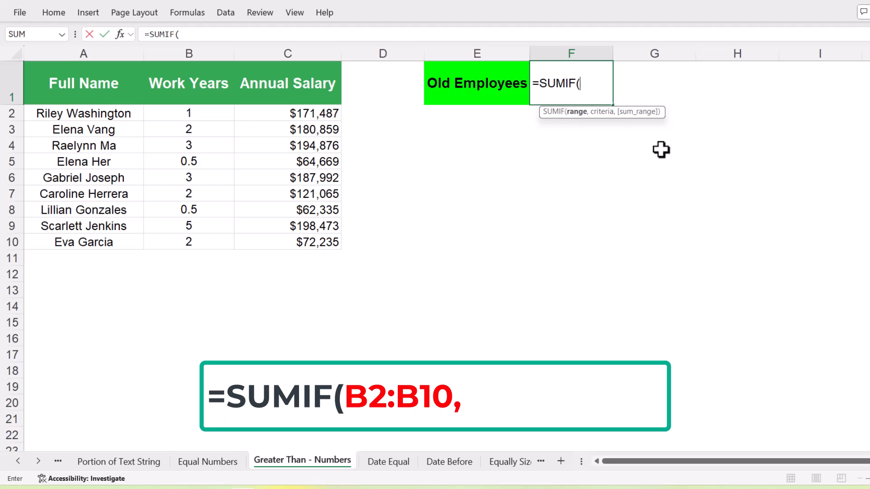
left_click_drag(193, 115, 195, 240)
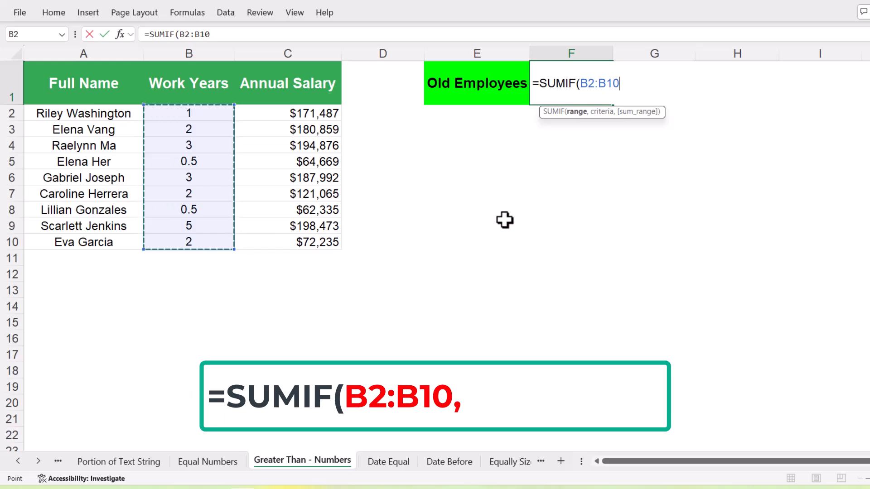
type(",")
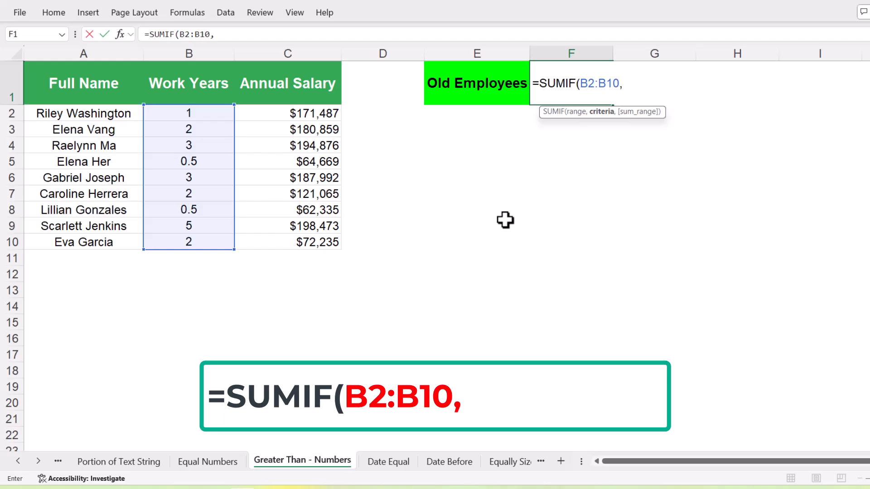
type("\">=")
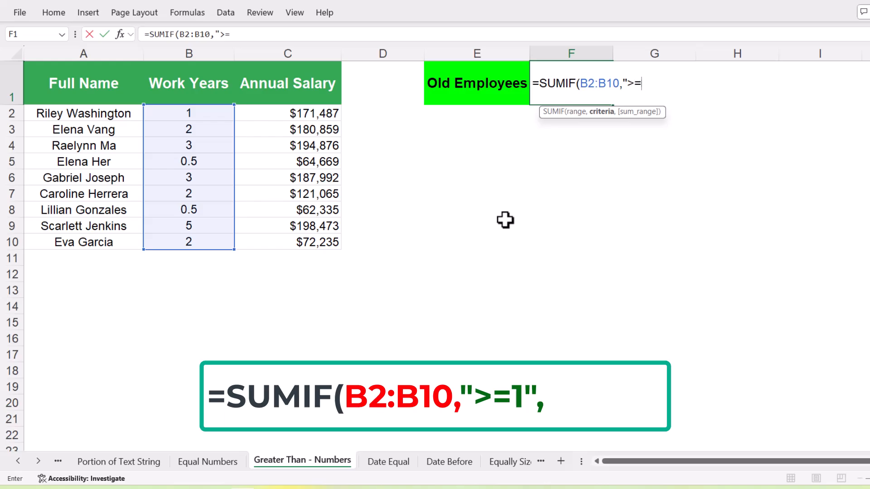
type("1\"")
type(",")
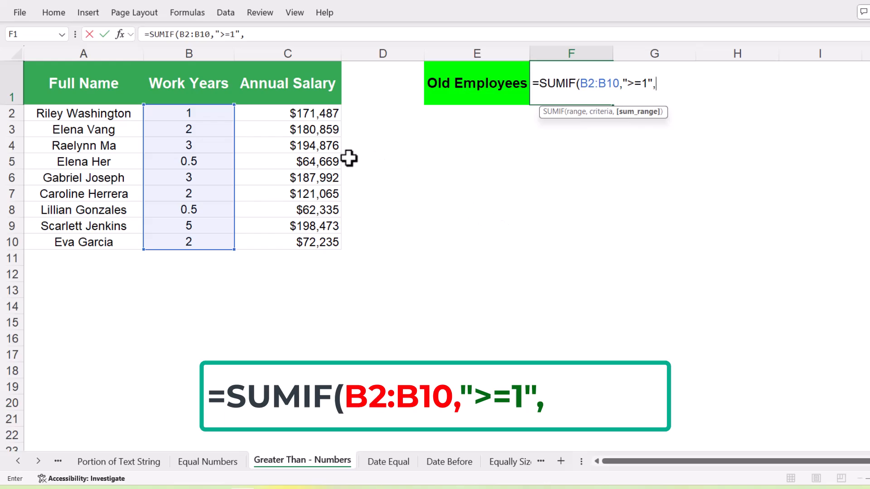
left_click_drag(316, 116, 339, 242)
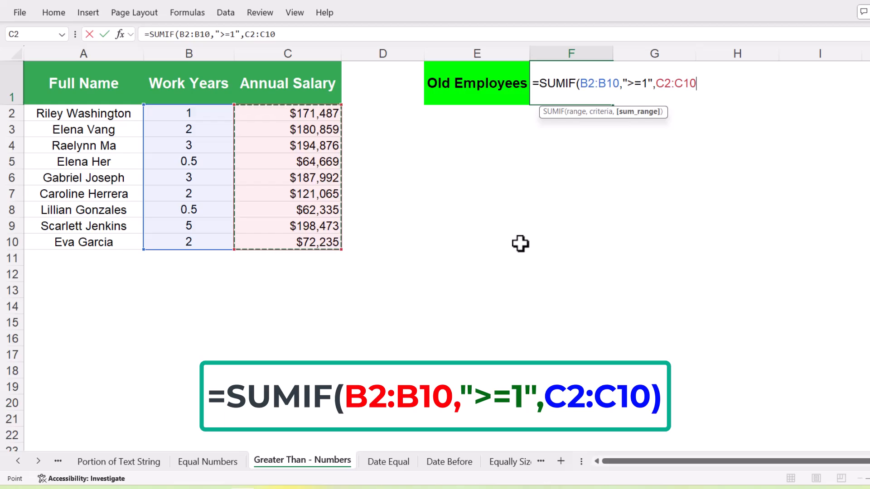
type(")")
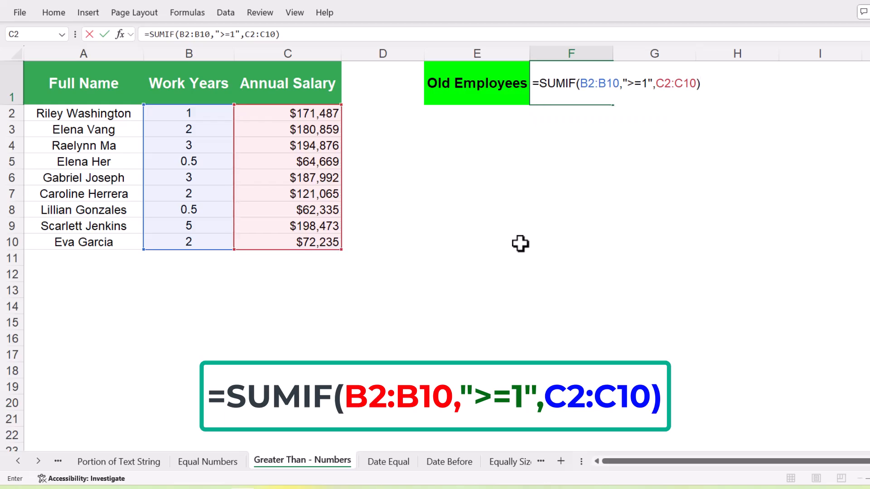
key("ctrl+Return")
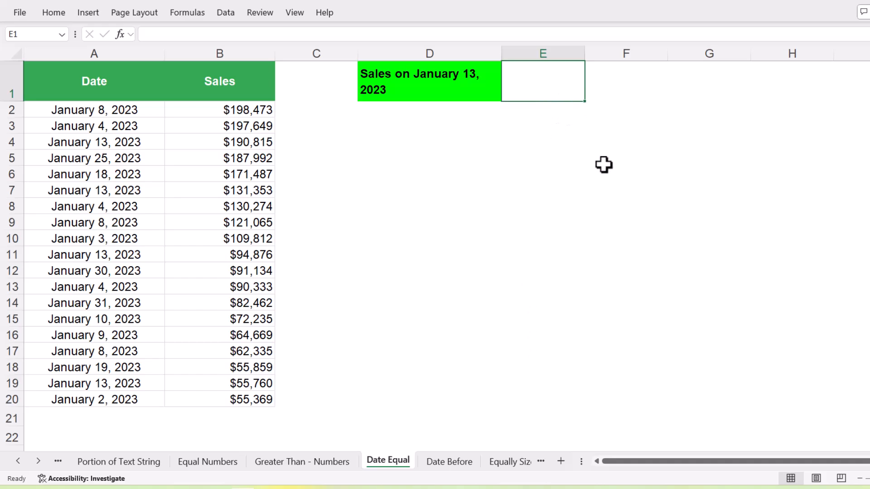
- On the Date Equal sheet, total the sales on January 13, 2023 in E1 with =SUMIF(A2:A20,"=1/13/2023",B2:B20)
type("=")
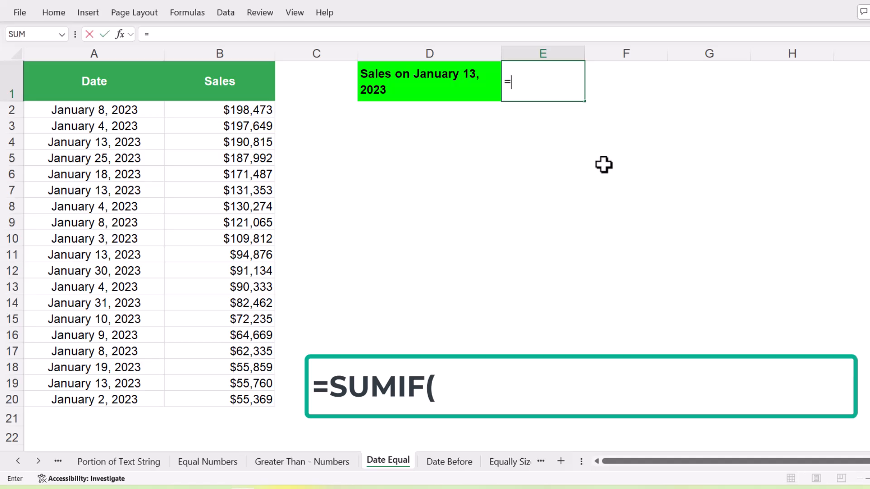
type("sUMIF(")
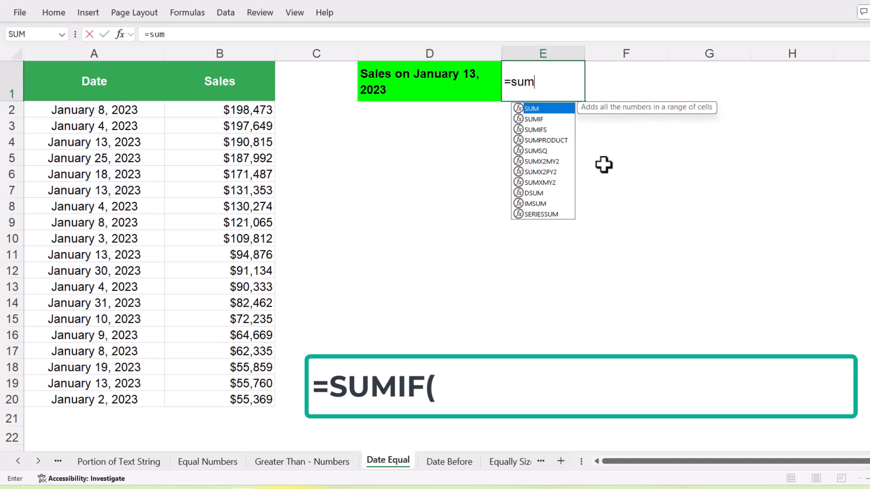
key("Down")
key("Tab")
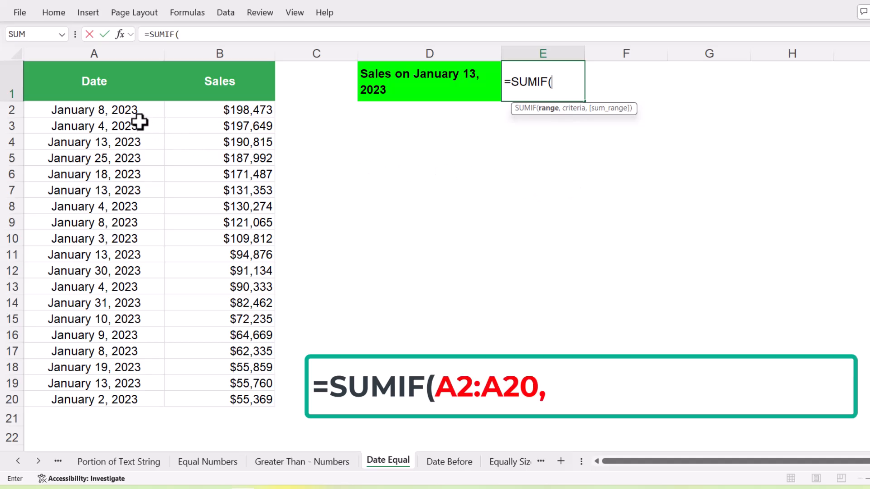
left_click_drag(137, 116, 143, 406)
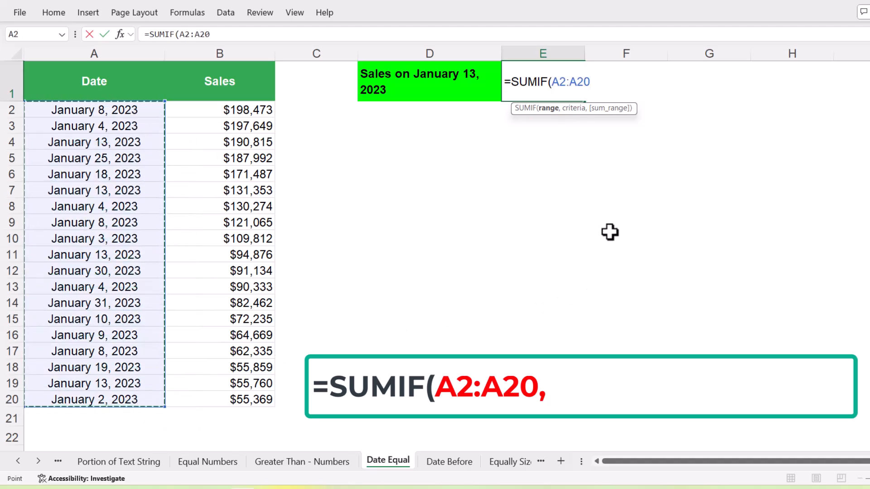
type(",")
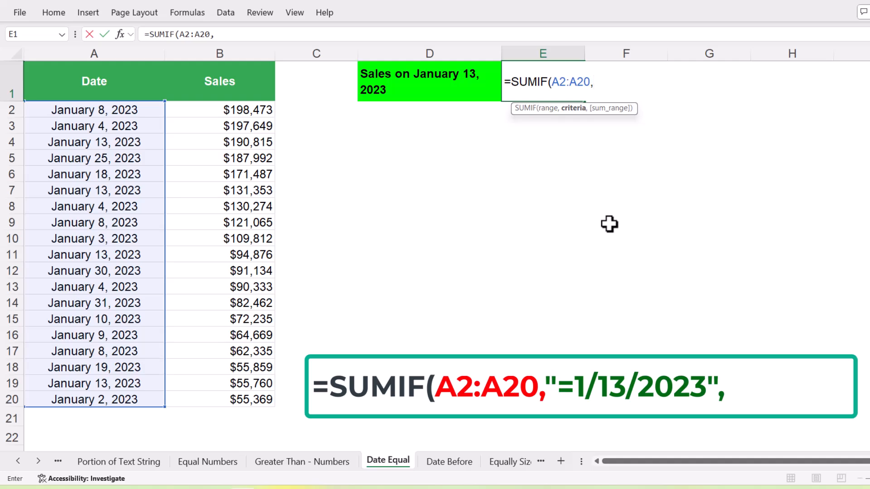
type("\"=1/13/2023\"")
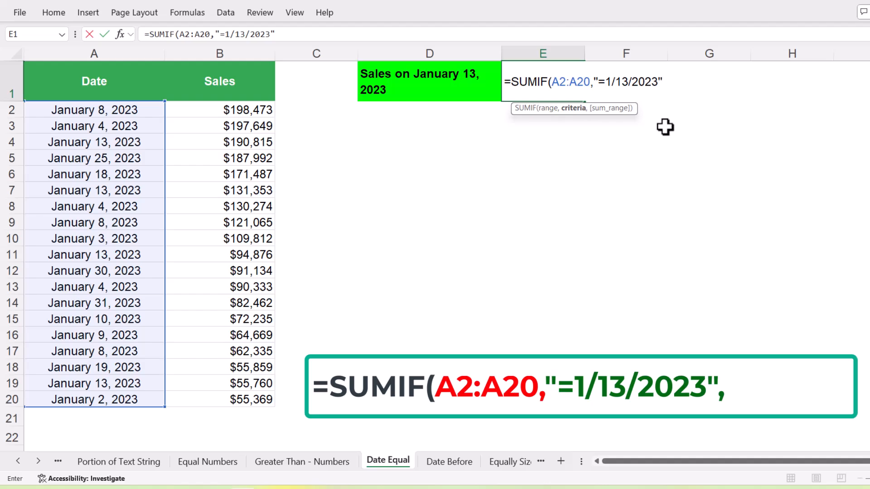
type(",")
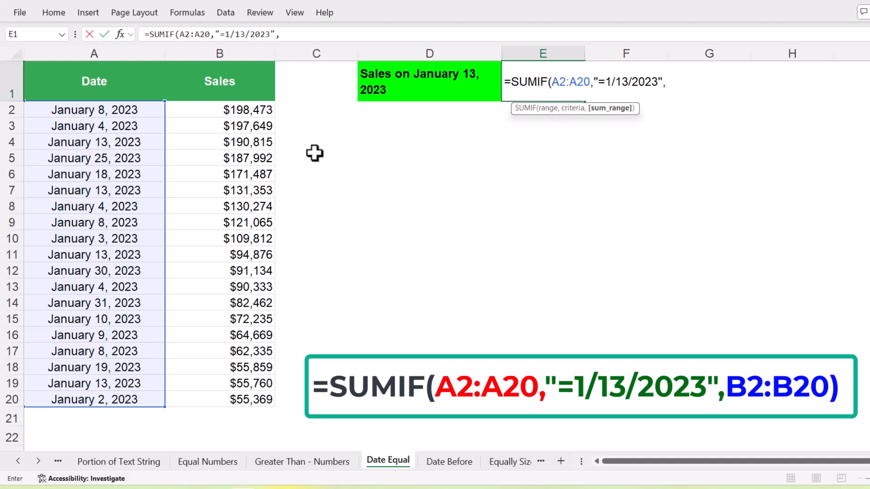
left_click_drag(253, 111, 258, 398)
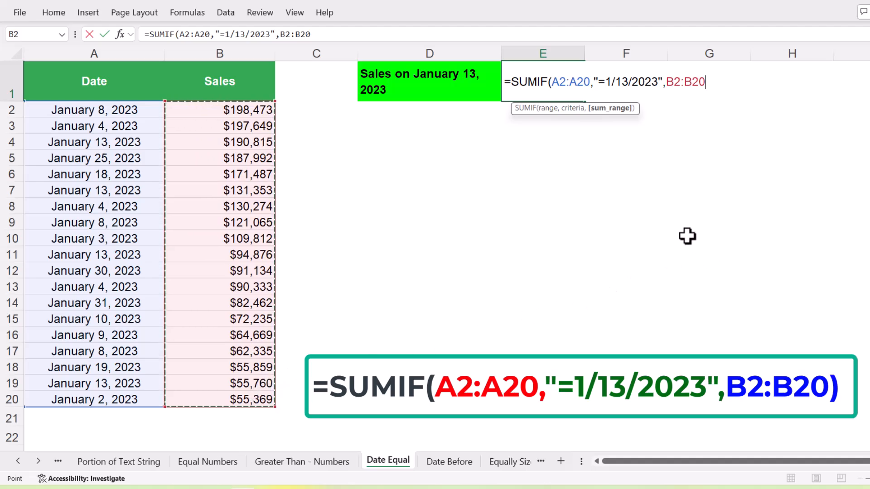
type(")")
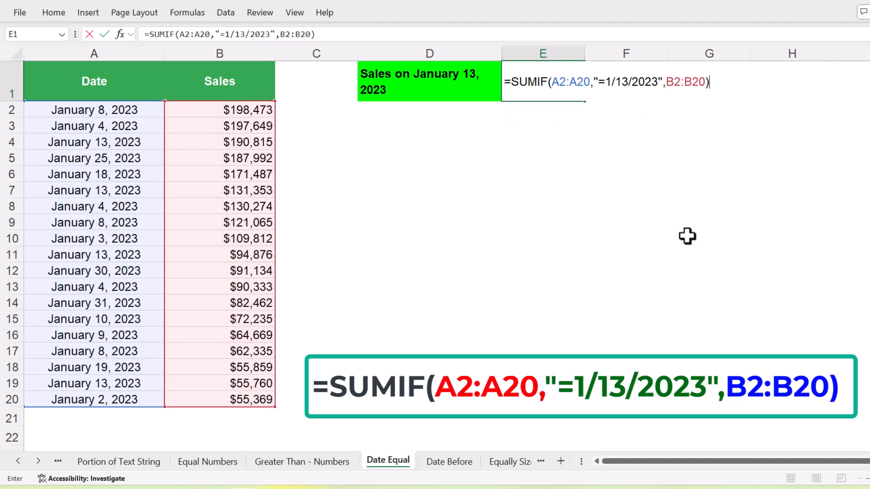
key("ctrl+Return")
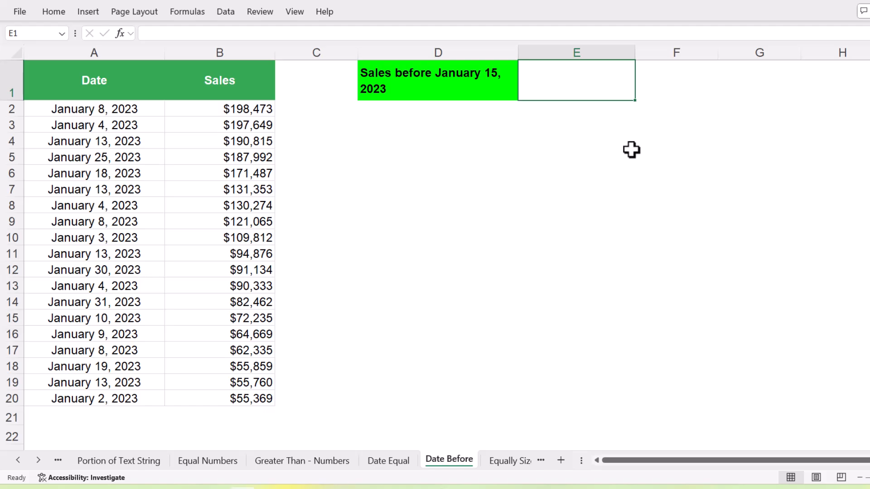
- On the Date Before sheet, total sales up to January 15, 2023 in E1 with =SUMIF(A2:A20,"<=1/15/2023",B2:B20)
type("=")
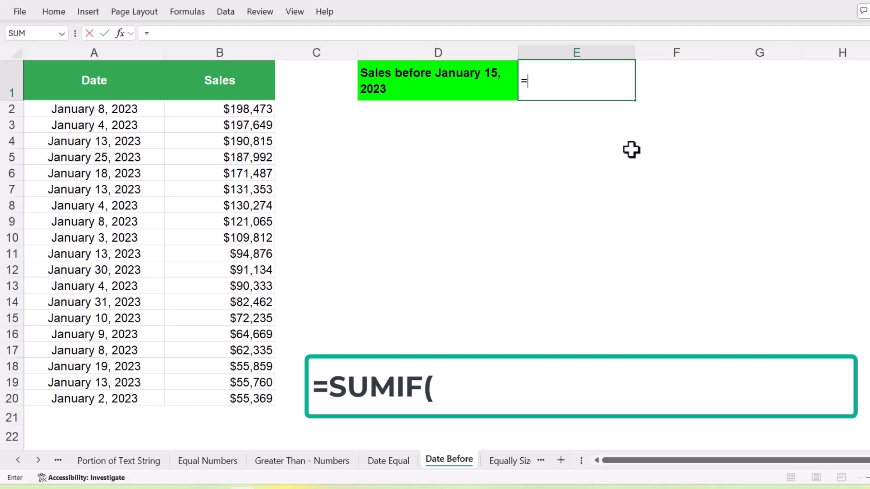
type("SUMIF")
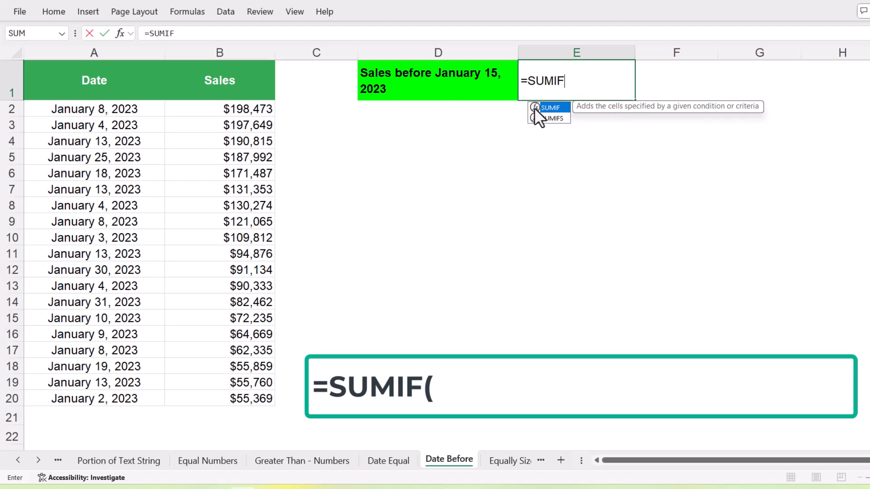
type("(")
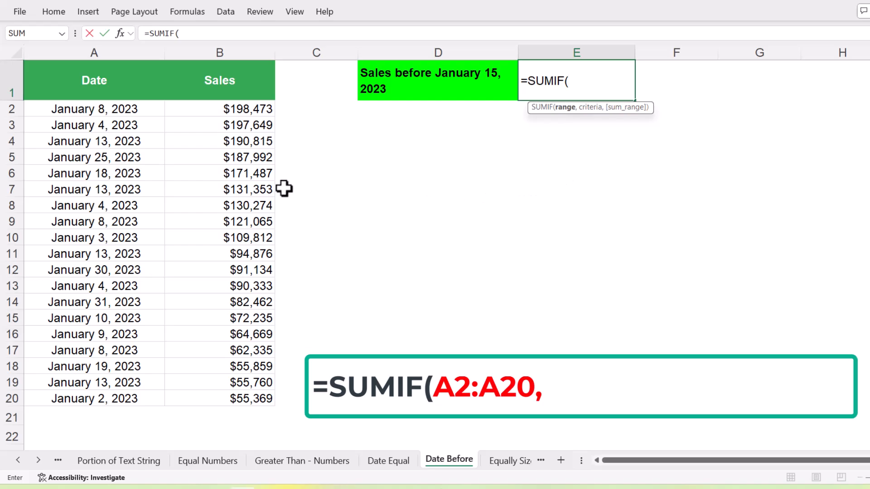
left_click_drag(146, 110, 142, 397)
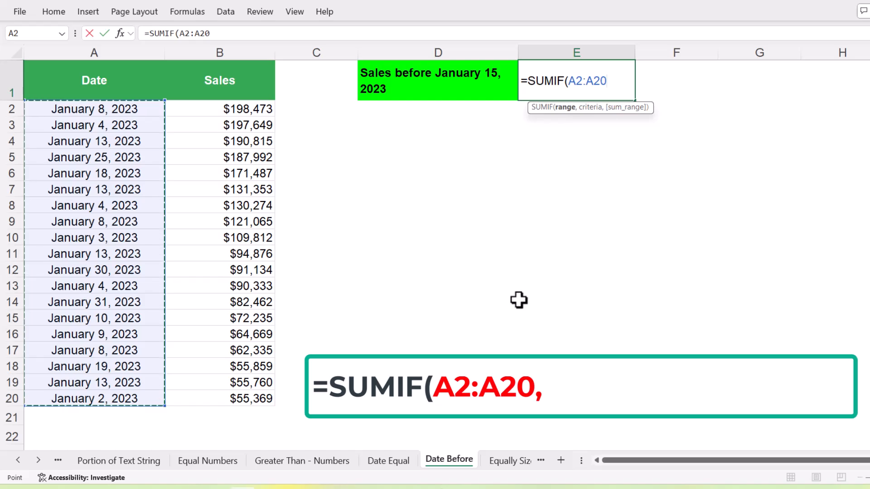
type(",")
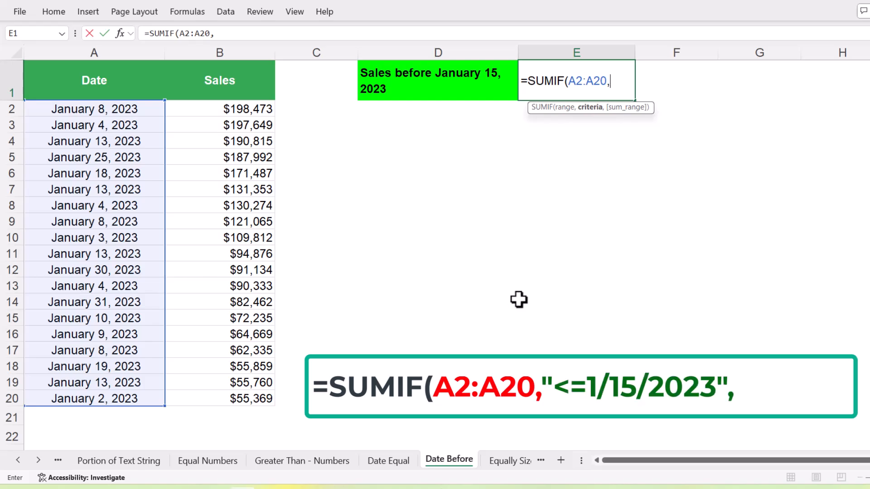
type("\"<=1/15/2023\"")
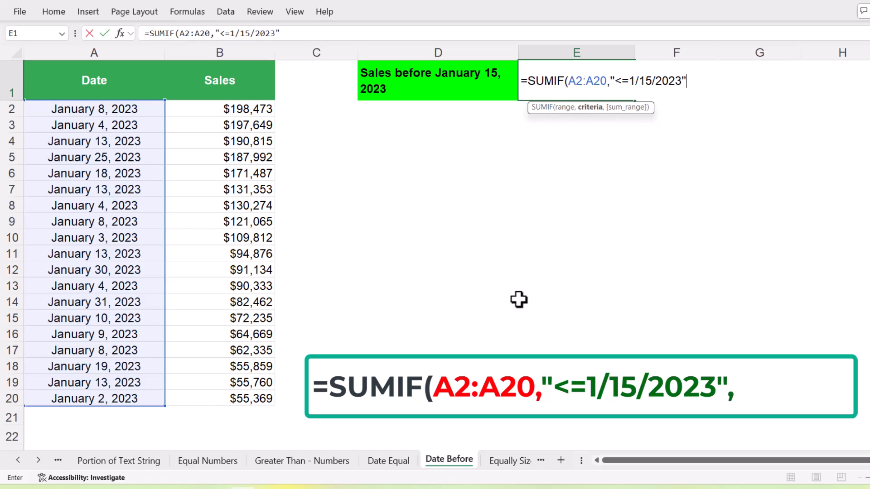
type(",")
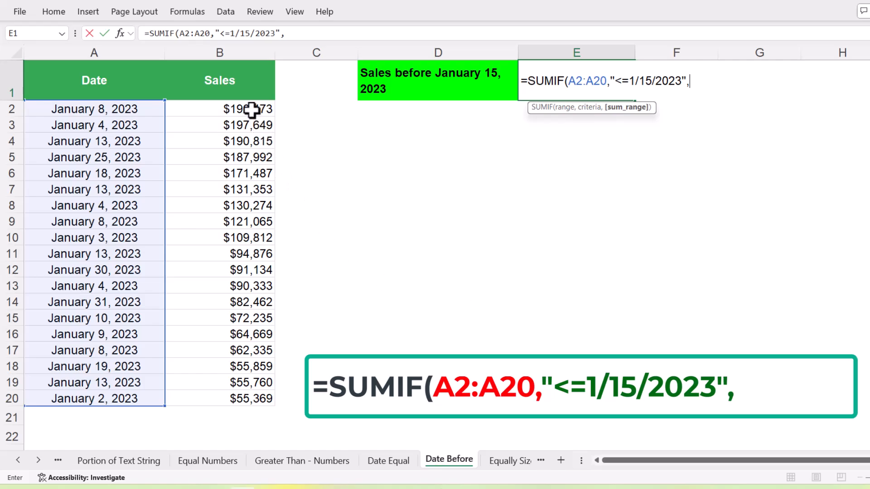
left_click_drag(252, 110, 259, 393)
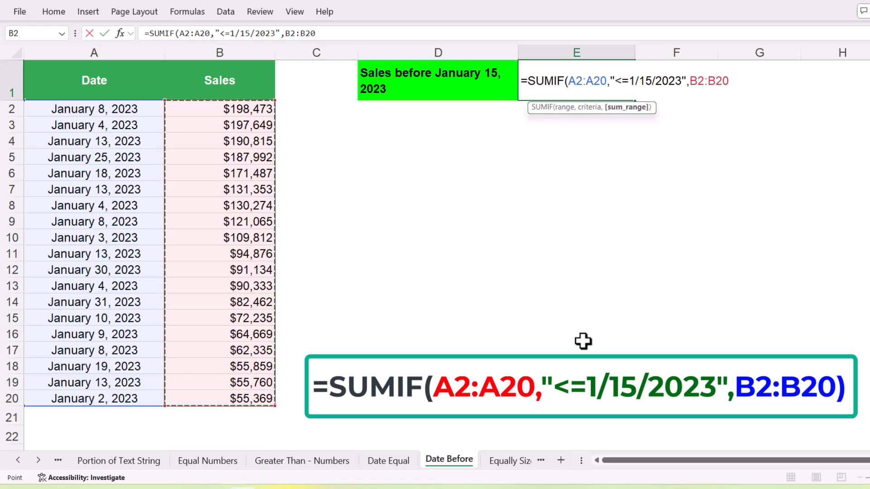
type(")")
key("ctrl+Return")
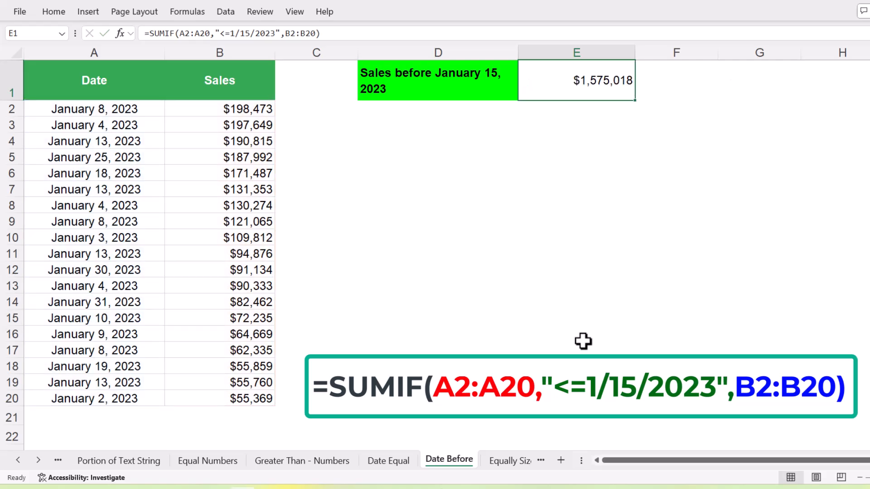